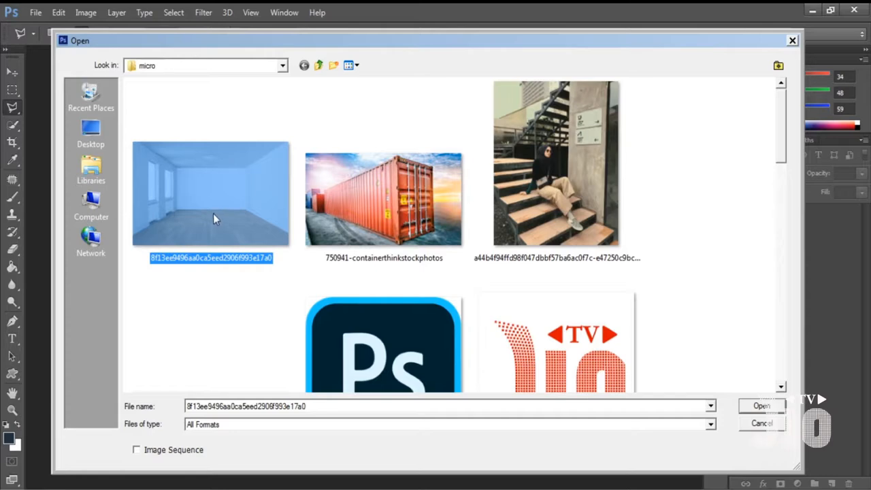
Open texture.png together with the already selected empty room photo from the micro folder
left_click_drag(780, 140, 755, 313)
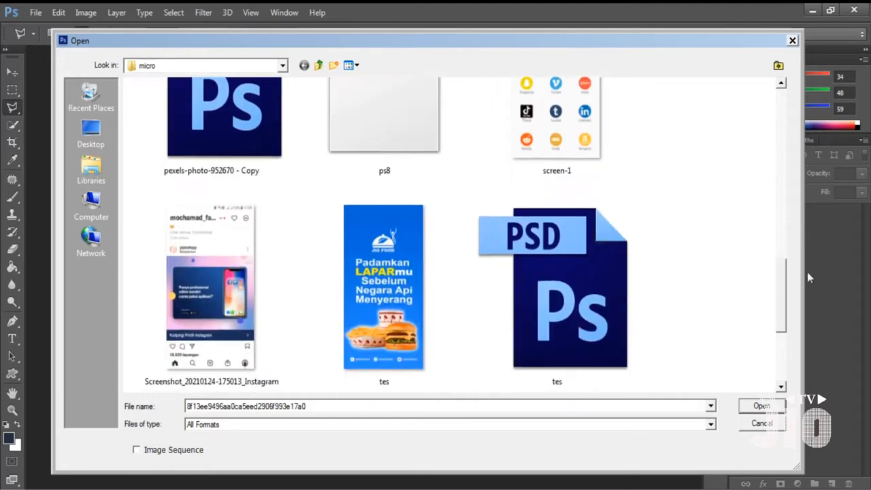
left_click_drag(779, 282, 769, 331)
left_click(262, 333, "ctrl")
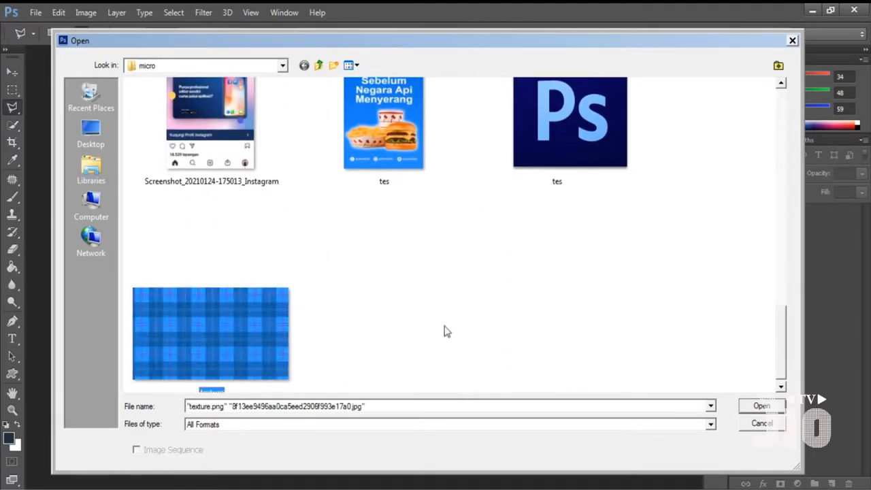
left_click(761, 406)
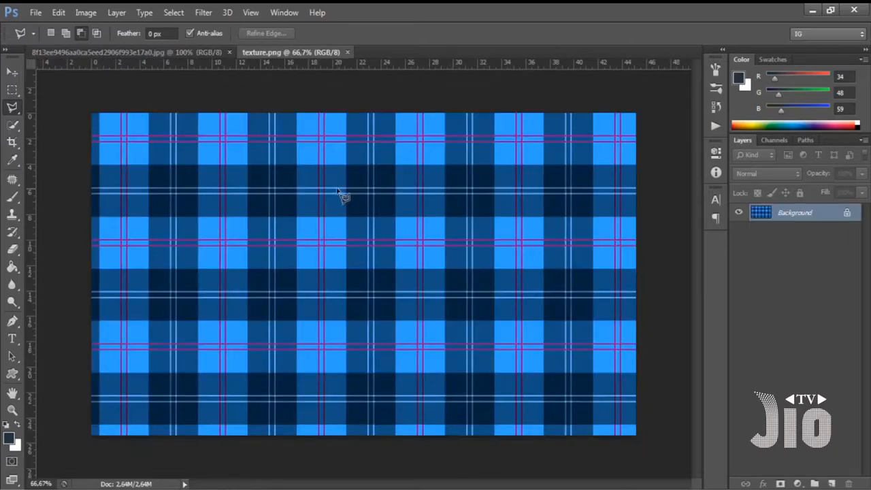
Switch to the empty room image and convert its locked Background into a regular layer with the default settings
left_click(141, 56)
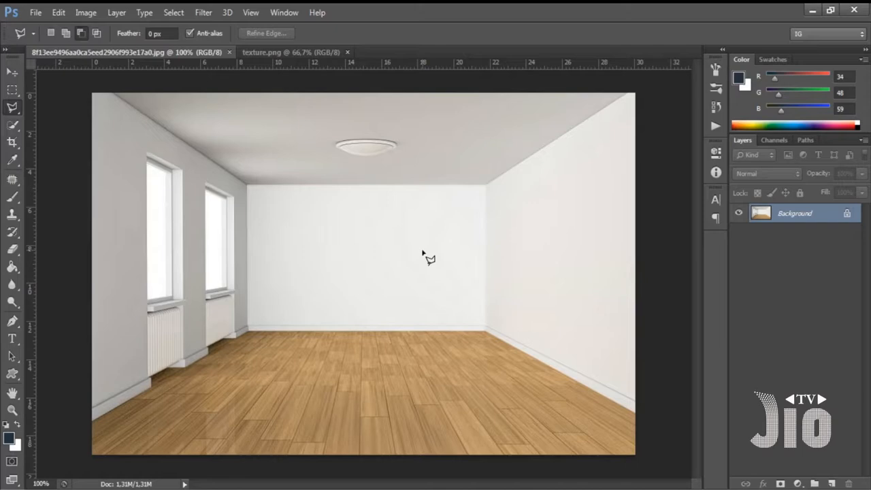
left_click(205, 14)
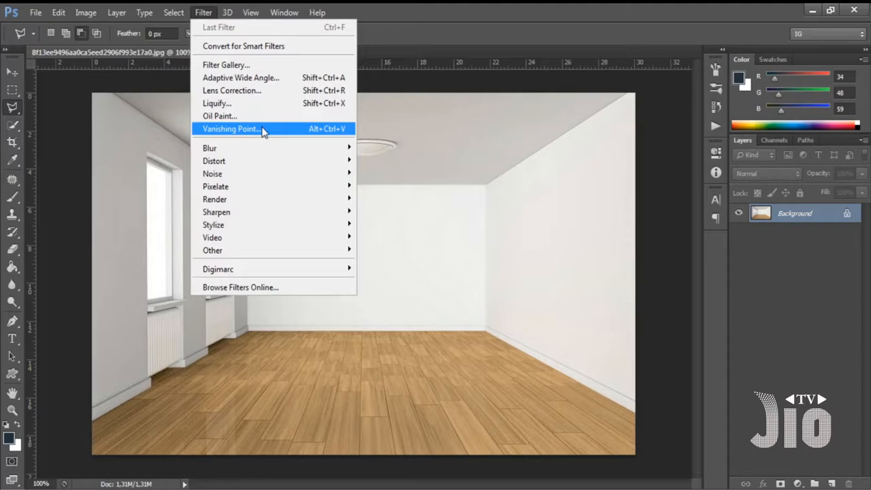
left_click(59, 15)
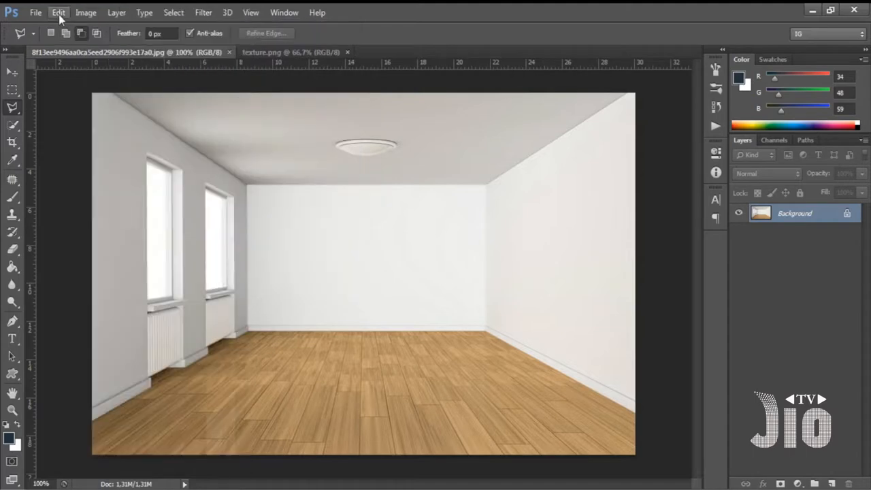
left_click(58, 14)
left_click(13, 72)
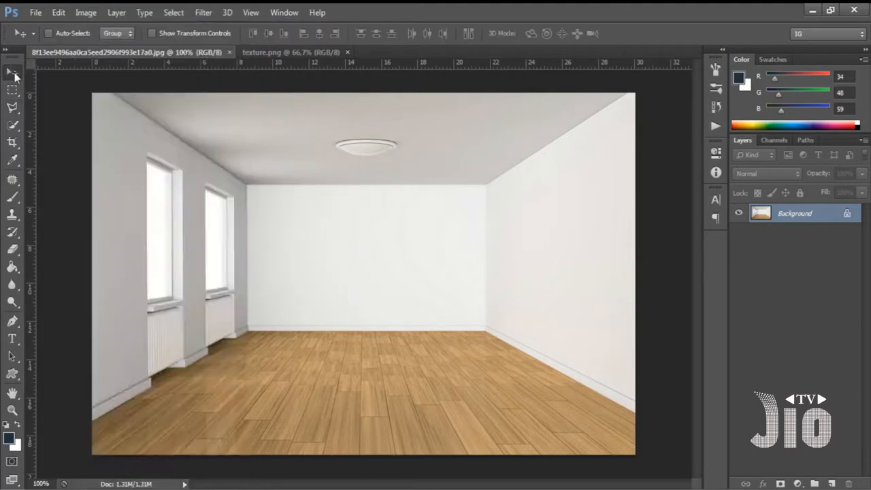
double_click(803, 227)
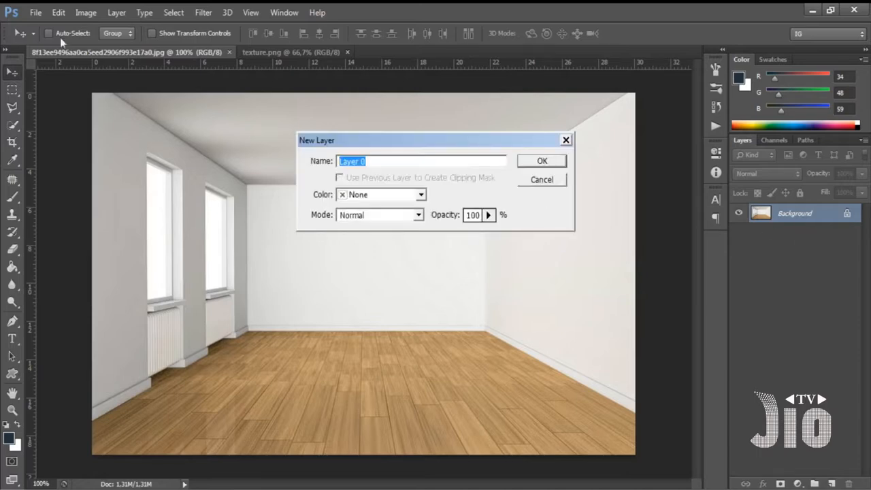
key("Return")
left_click(63, 11)
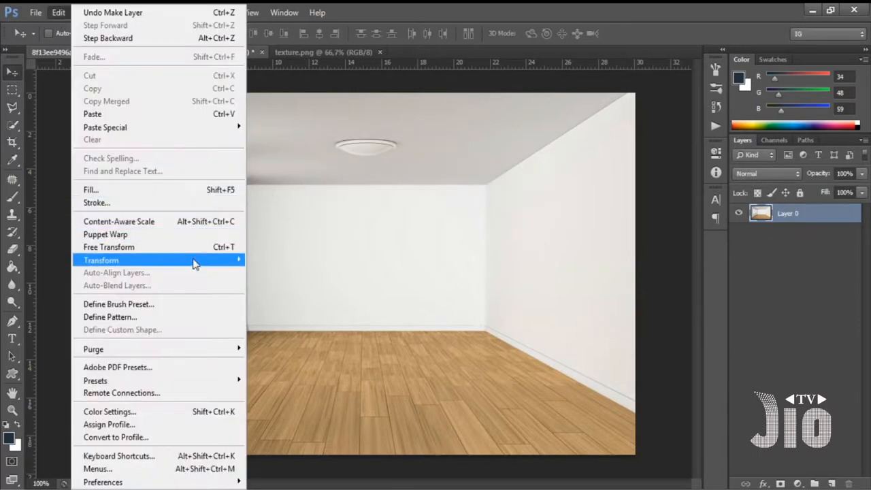
mouse_move(215, 265)
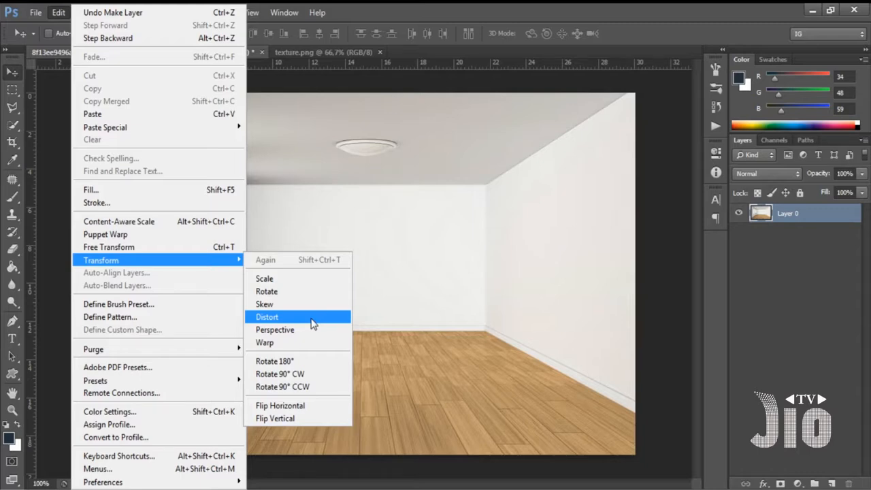
left_click(578, 9)
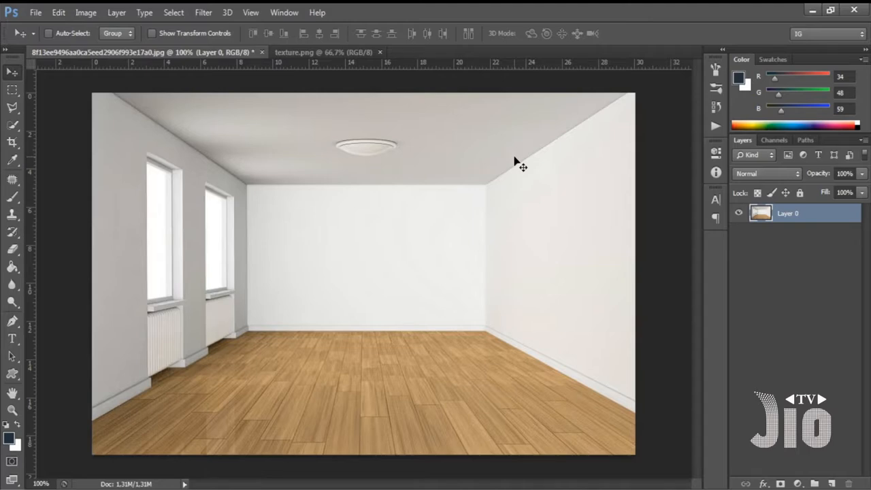
left_click(57, 14)
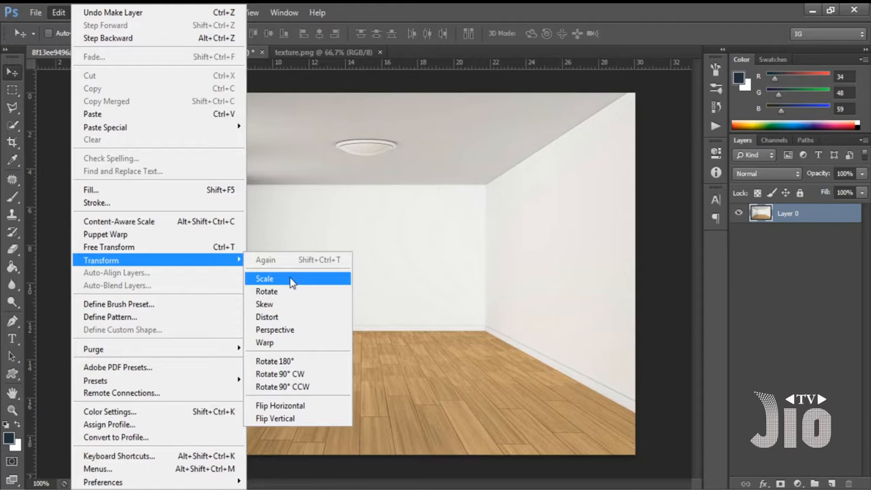
left_click(453, 10)
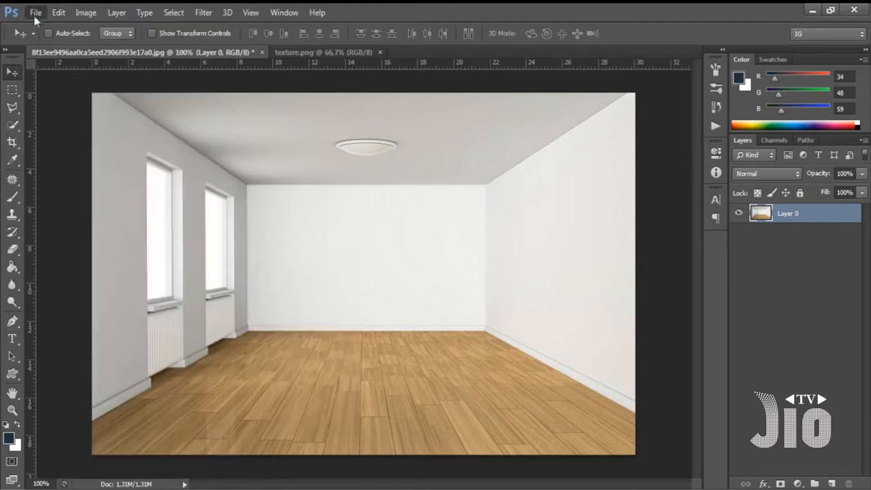
Open the nike-bilbord image from the micro folder
left_click(34, 16)
key("ctrl+o")
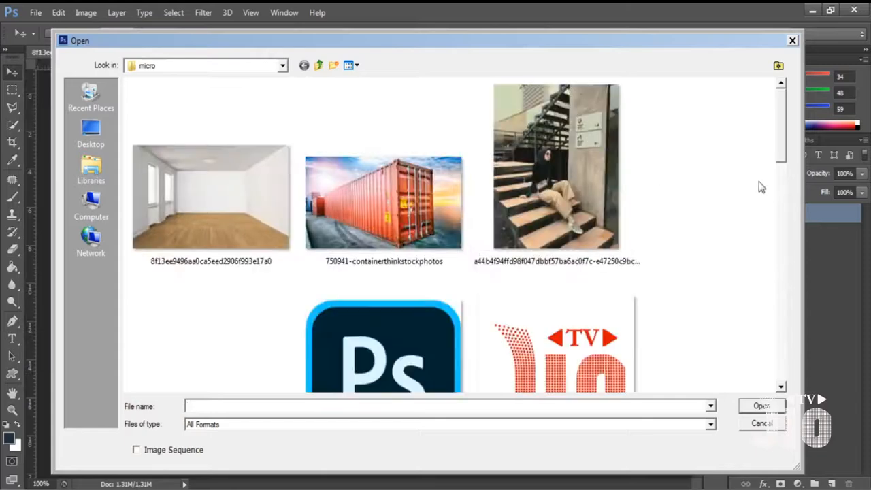
left_click_drag(782, 136, 767, 237)
double_click(386, 245)
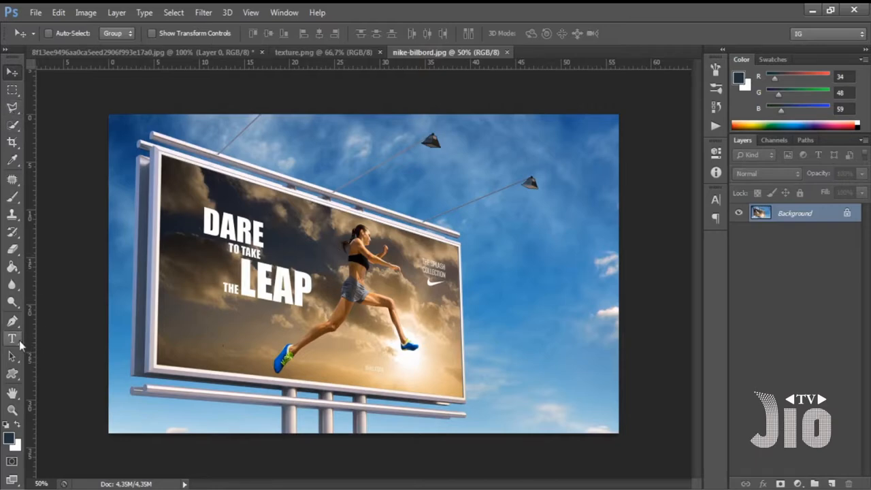
Set the foreground color to bright yellow with RGB values 231, 245, 4
left_click(9, 437)
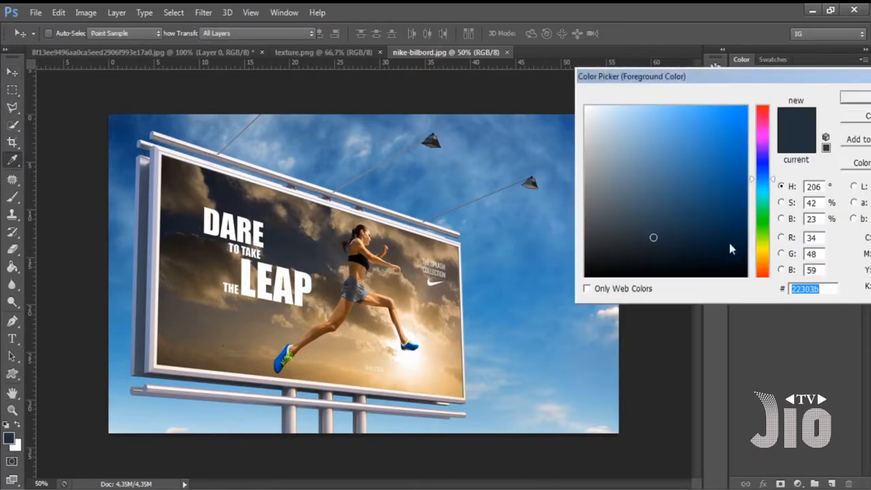
left_click(762, 246)
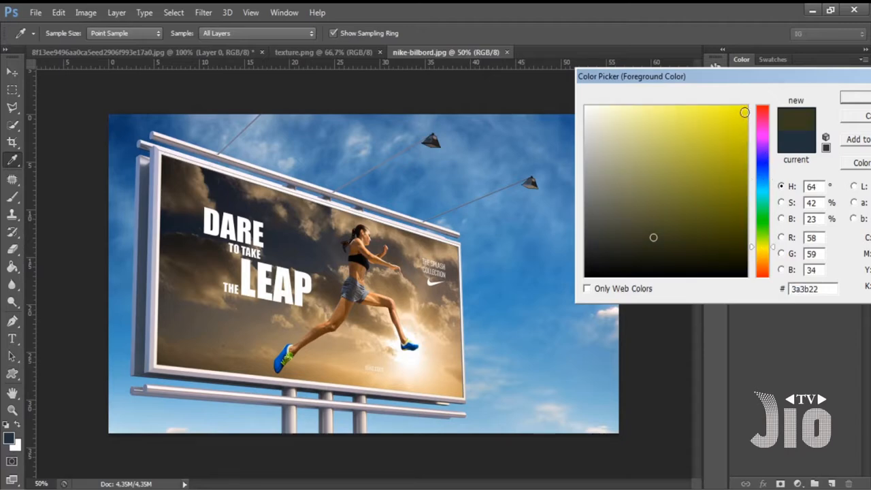
left_click(744, 113)
key("Return")
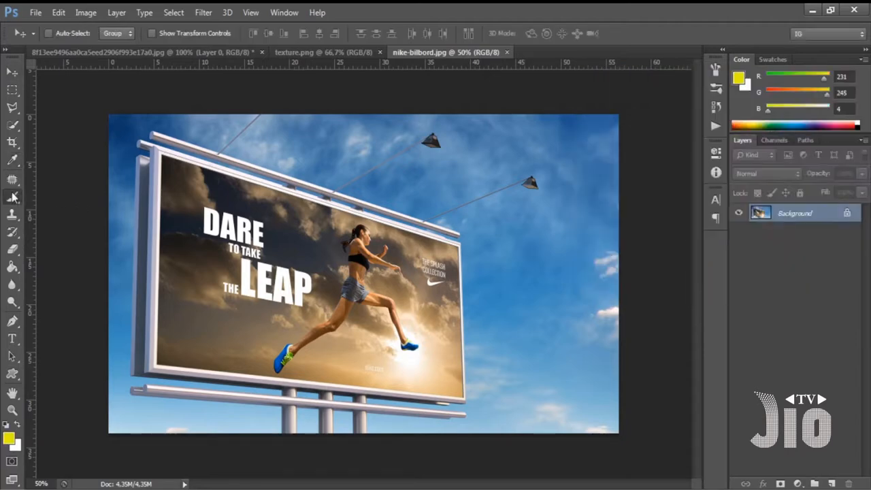
Paint a yellow outline around the billboard's advertising panel using a round Brush at 50 px
right_click(13, 197)
left_click(43, 196)
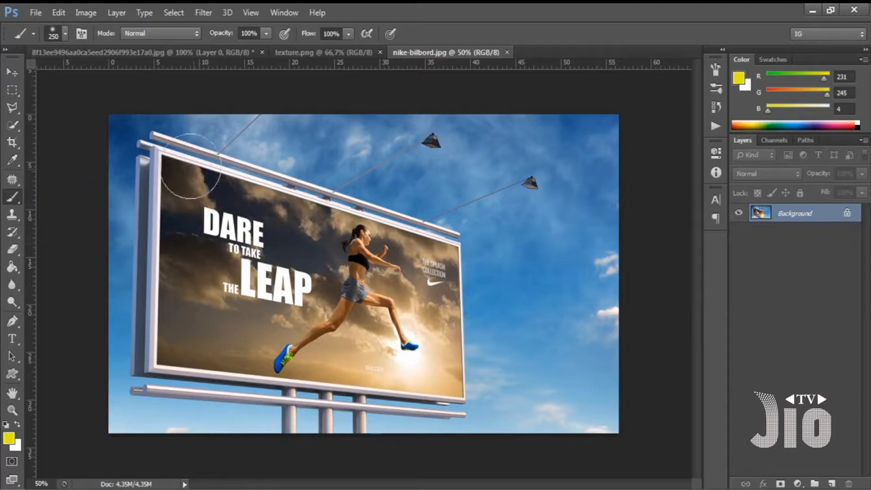
left_click(65, 32)
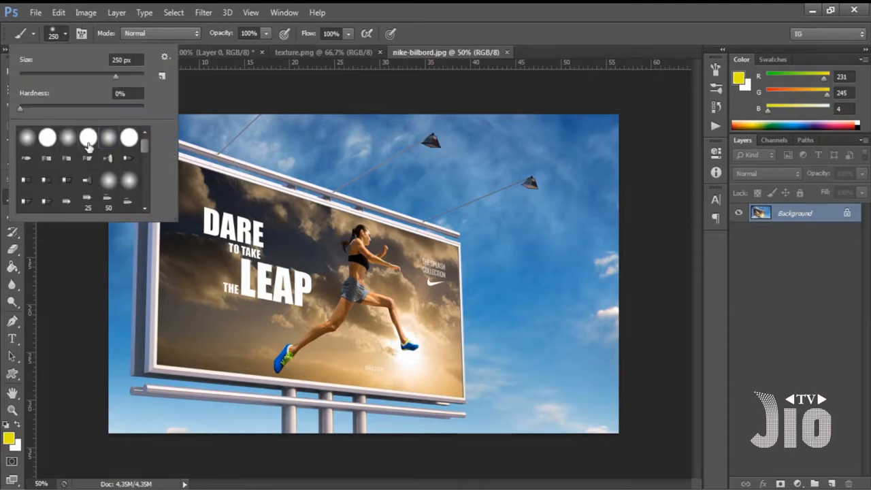
double_click(88, 145)
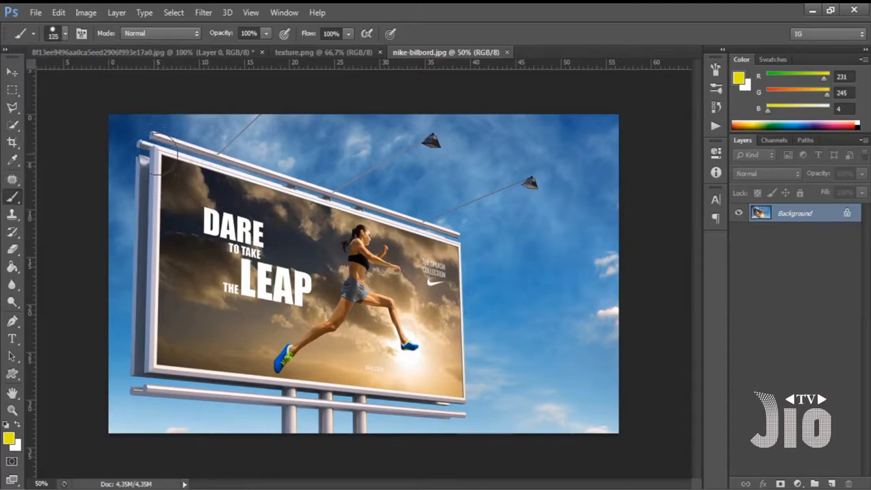
key("bracketleft")
key("bracketleft")
key("bracketleft")
key("bracketleft")
key("bracketleft")
key("bracketleft")
mouse_move(161, 157)
left_mouse_down()
mouse_move(461, 237)
mouse_move(468, 393)
mouse_move(396, 390)
left_mouse_up()
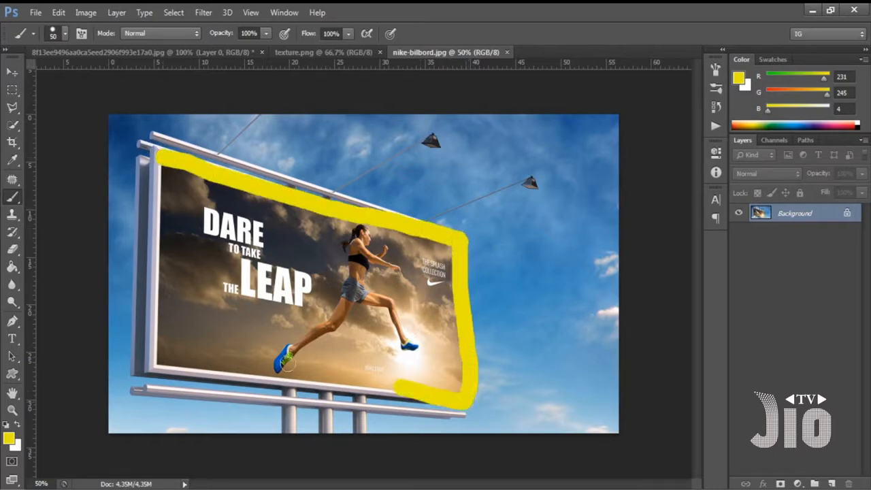
mouse_move(288, 362)
left_mouse_down()
mouse_move(160, 349)
mouse_move(159, 151)
left_mouse_up()
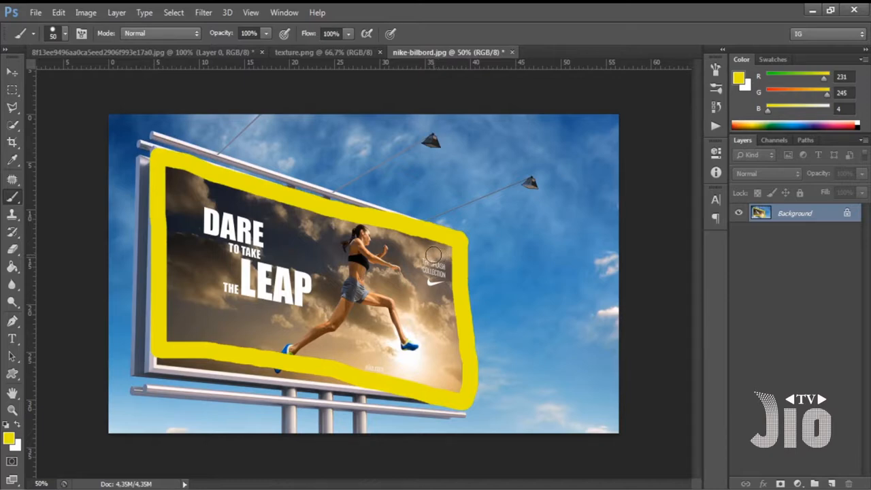
Activate the Move tool and undo the yellow outline painted around the billboard
left_click(59, 12)
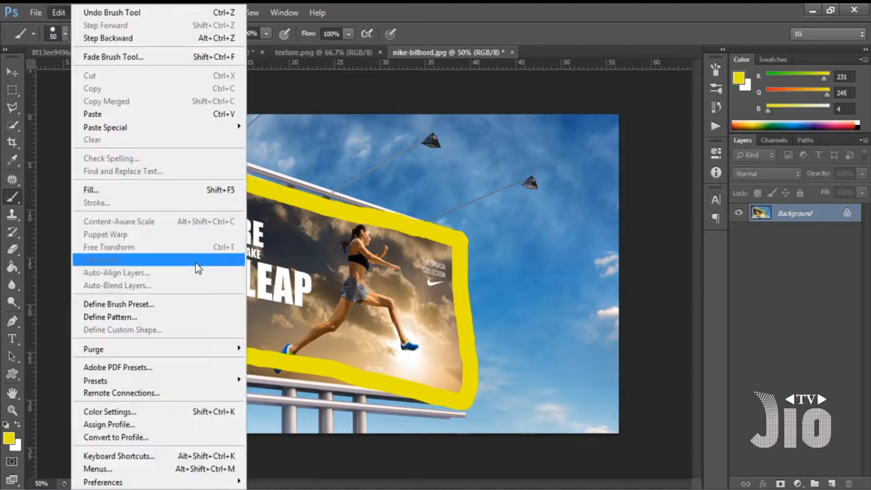
left_click(12, 72)
left_click(60, 17)
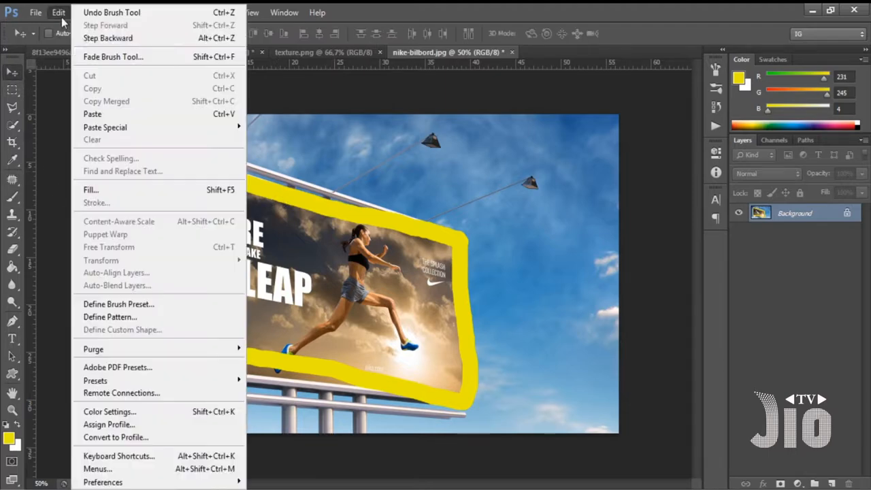
left_click(283, 12)
key("ctrl+z")
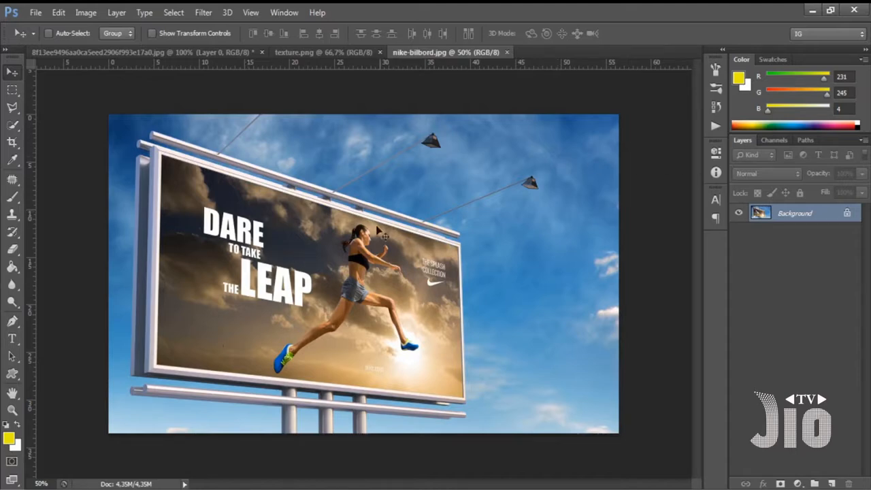
Open model-hijab-terbaru.jpg and place the photo as a new layer over the billboard in nike-bilbord.jpg
left_click(35, 12)
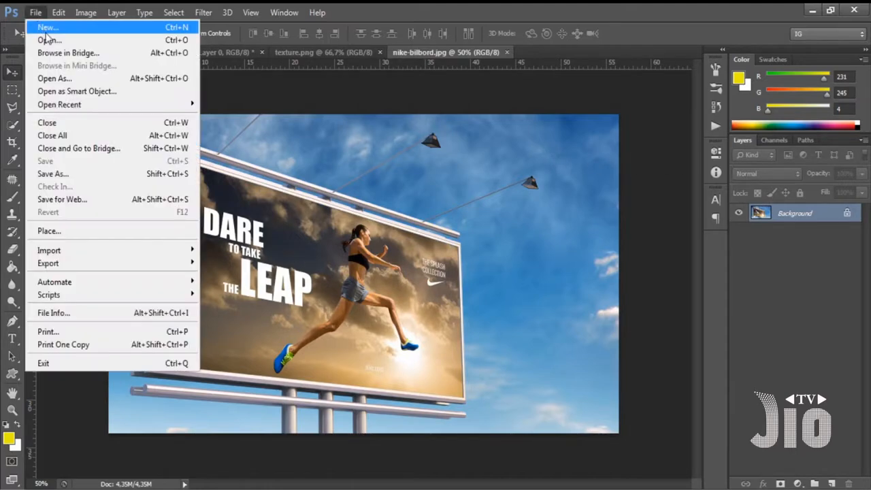
key("ctrl+o")
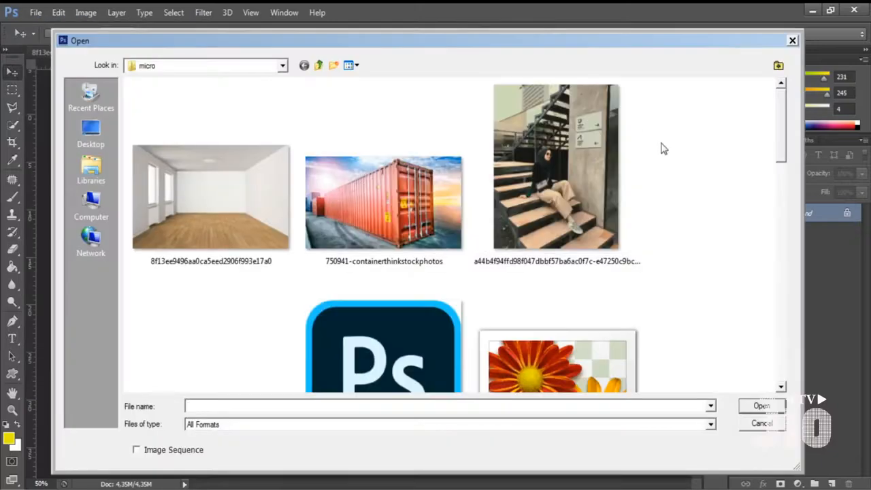
scroll(771, 219, "down", 5)
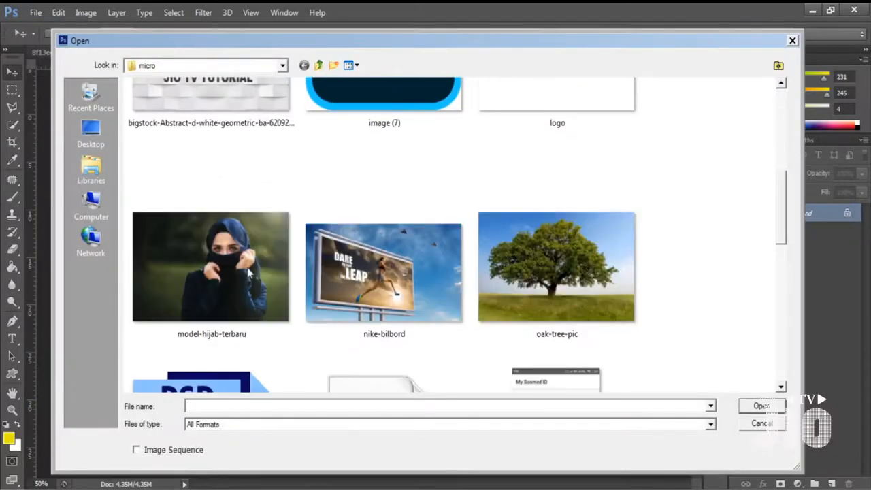
double_click(214, 271)
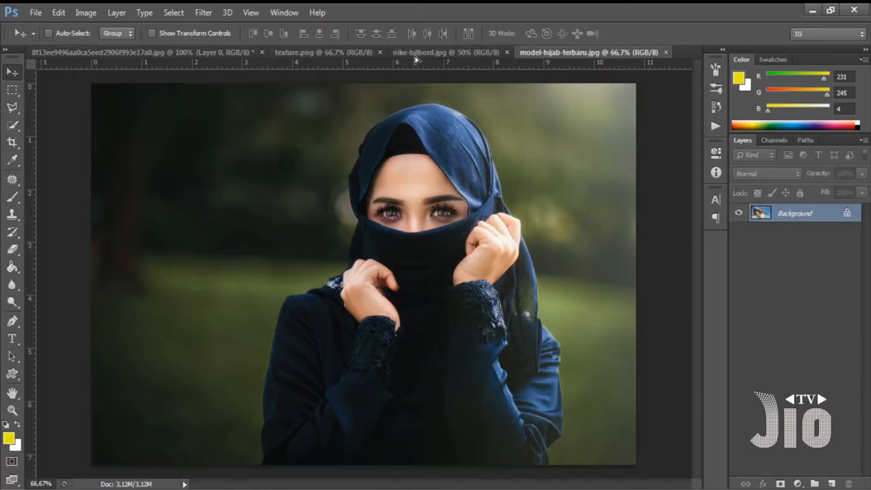
left_click_drag(415, 57, 393, 203)
left_click_drag(383, 239, 420, 229)
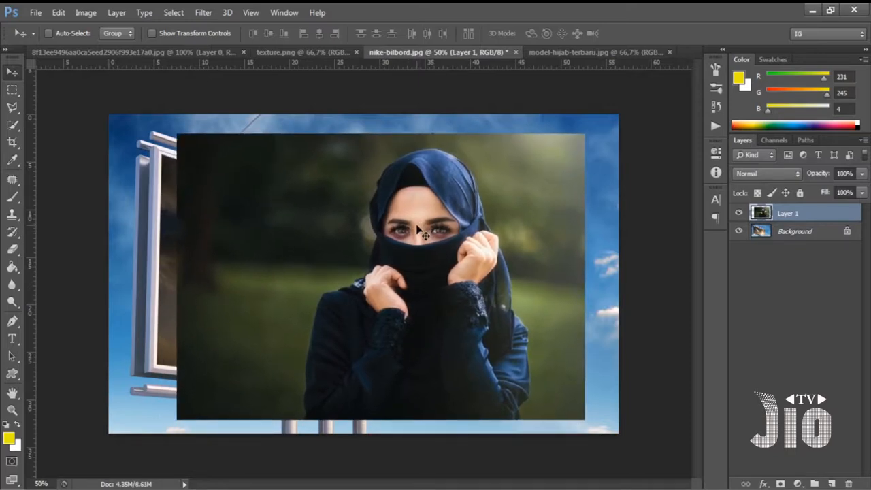
Start a Distort transform on the portrait layer and fit its upper-left corner to the inner upper-left corner of the billboard frame
left_click(60, 12)
mouse_move(164, 264)
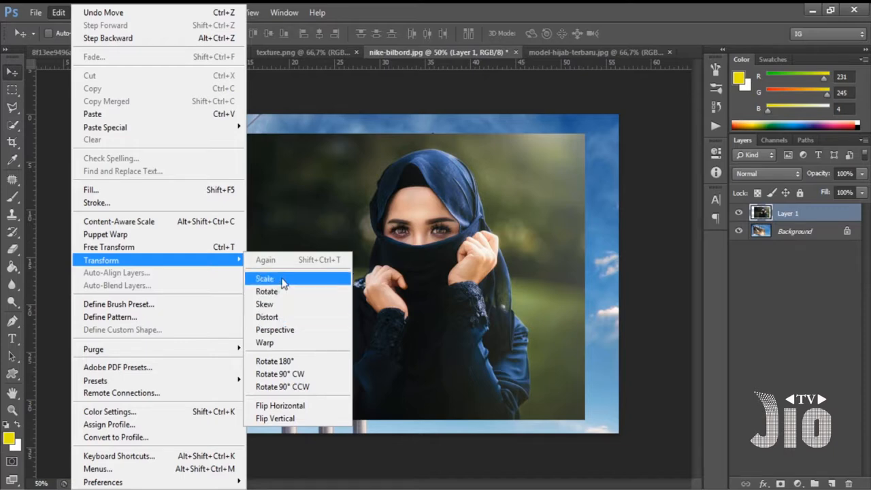
left_click(282, 317)
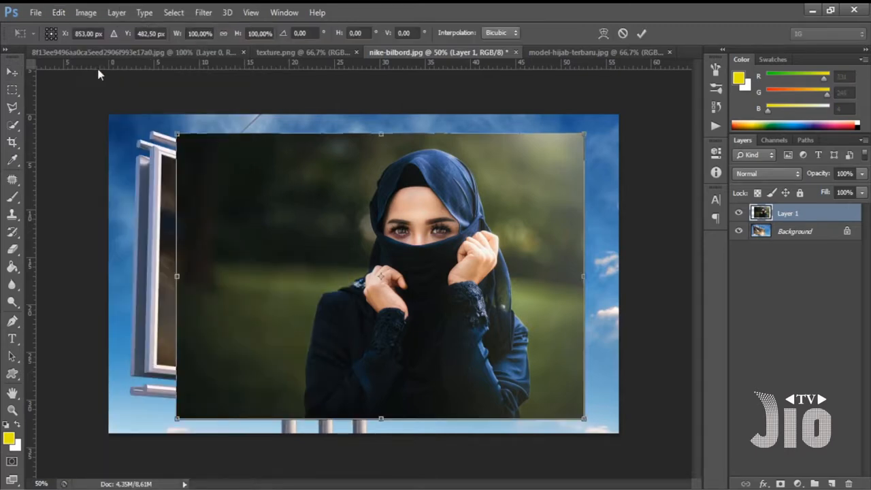
key("ctrl+plus")
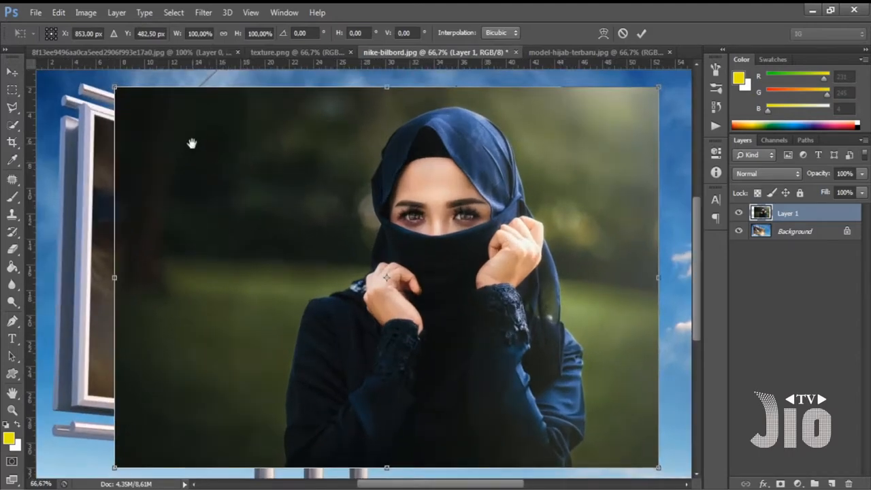
left_click_drag(190, 142, 295, 229)
left_click_drag(247, 186, 223, 208)
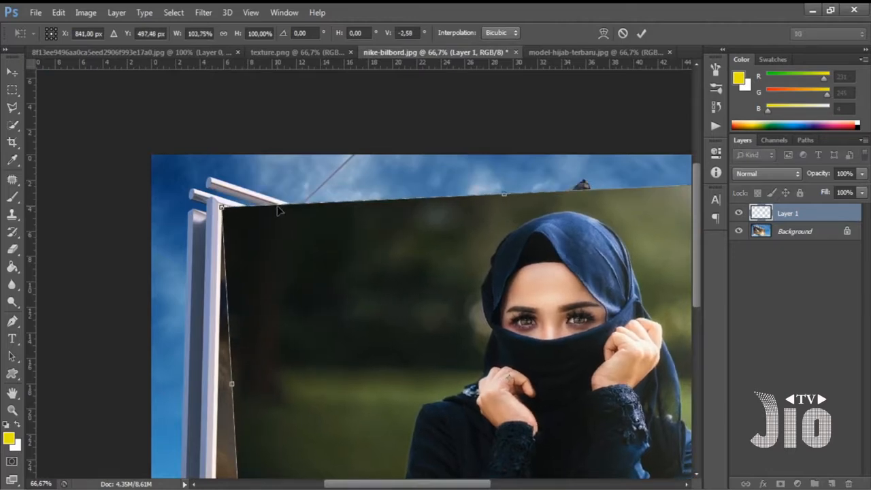
key("ctrl+plus")
key("ctrl+plus")
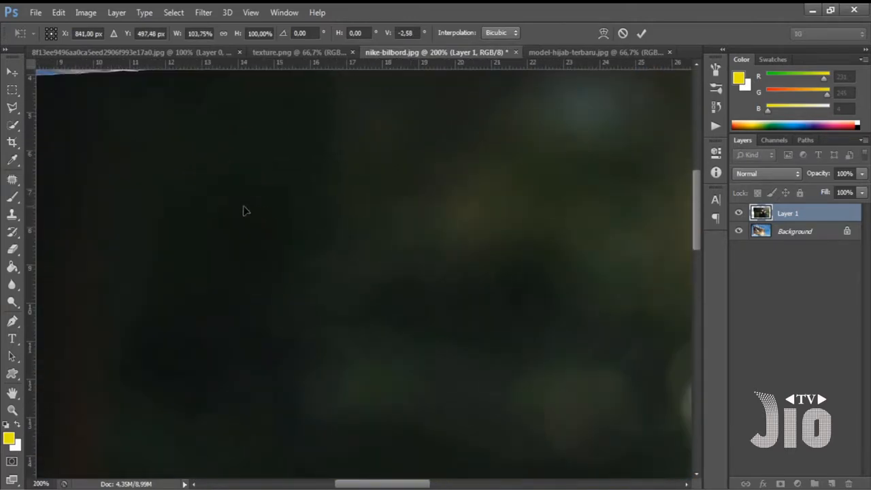
left_click_drag(153, 159, 480, 290)
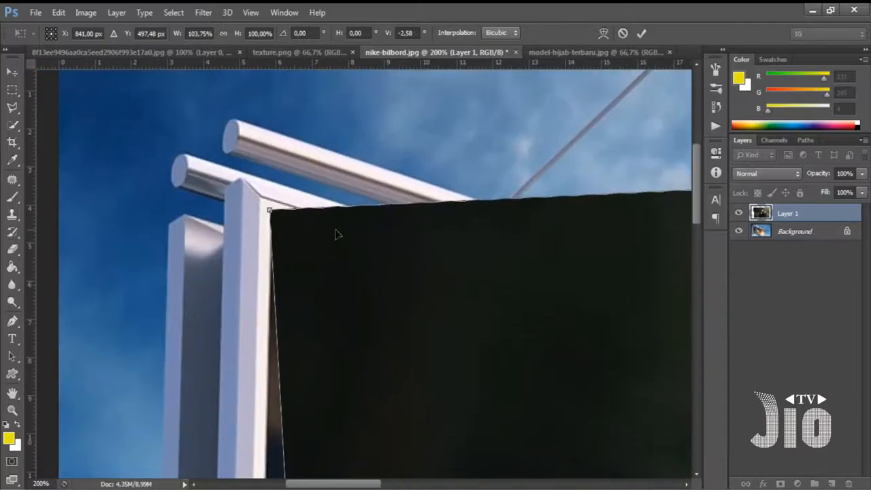
mouse_move(272, 213)
left_mouse_down()
mouse_move(303, 249)
mouse_move(271, 216)
left_mouse_up()
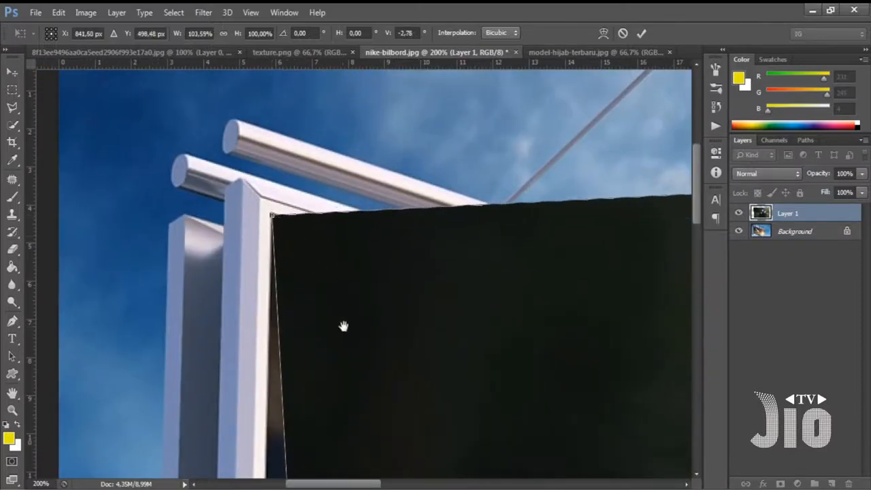
Distort the photo's lower-left corner to meet the inner lower-left corner of the billboard frame
left_click_drag(375, 379, 337, 96)
left_click_drag(314, 381, 400, 184)
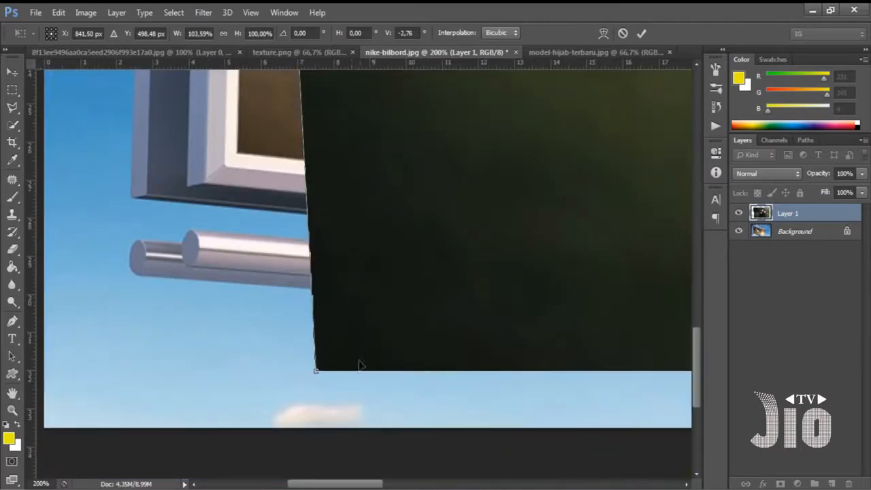
left_click_drag(313, 340, 238, 157)
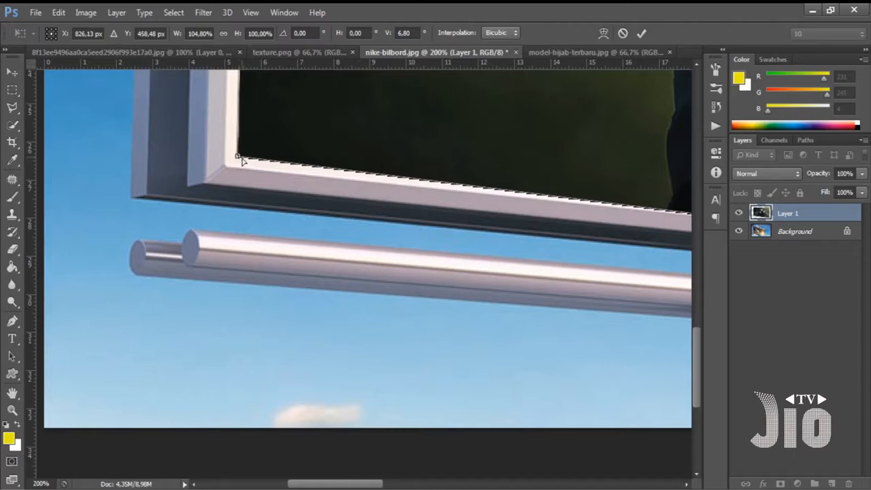
Distort the photo's lower-right corner to meet the inner lower-right corner of the billboard frame
left_click_drag(582, 230, 198, 275)
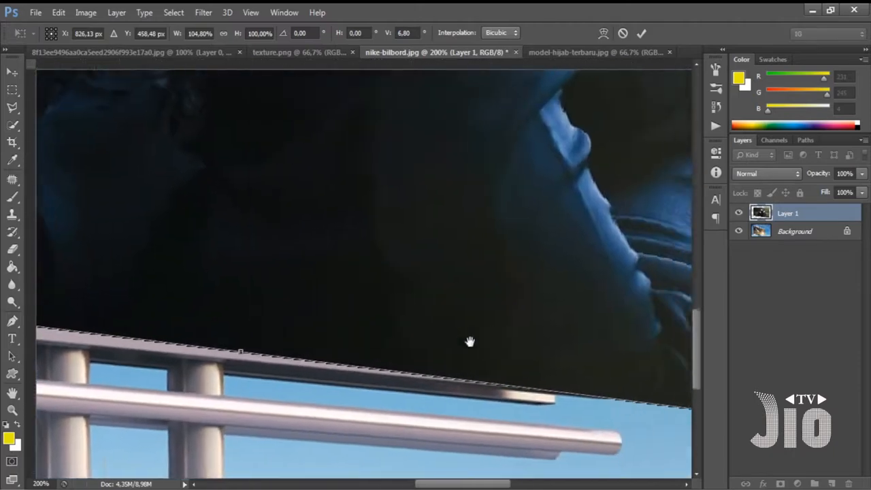
left_click_drag(264, 254, 210, 220)
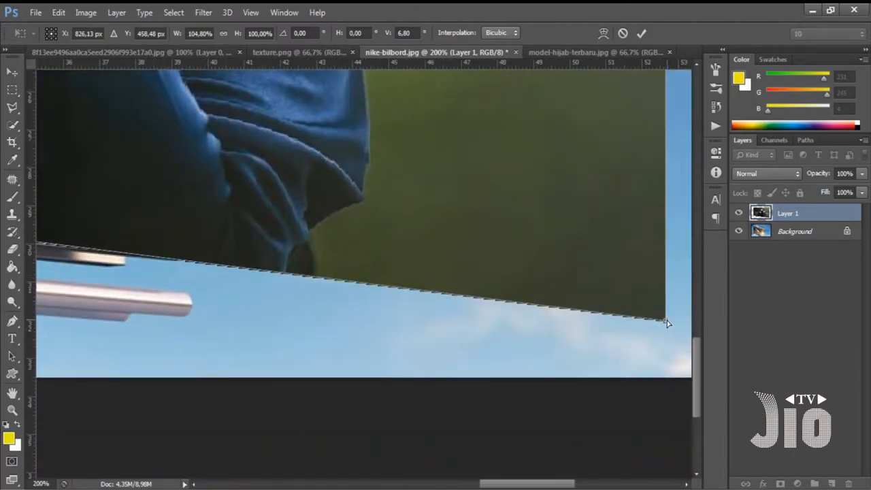
left_click_drag(666, 321, 173, 232)
left_click_drag(175, 234, 181, 233)
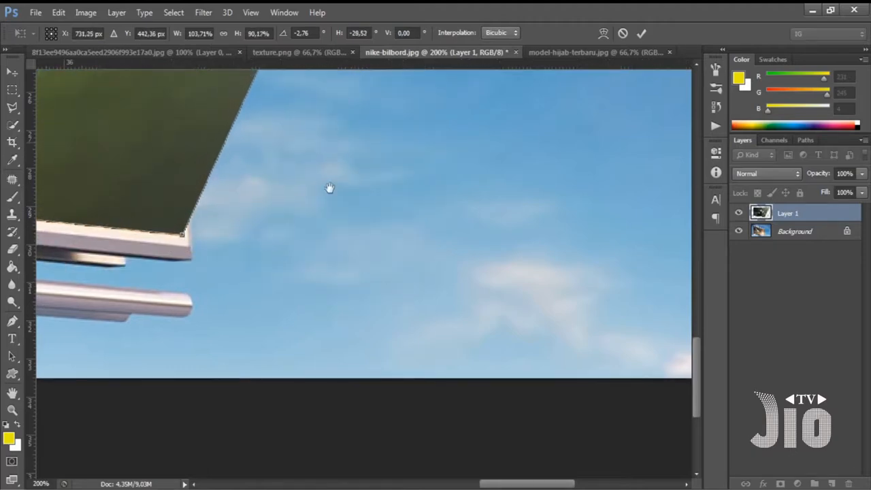
Distort the photo's upper-right corner to the inner upper-right corner of the billboard frame and apply the transform
scroll(333, 170, "up", 8)
left_click_drag(344, 144, 347, 333)
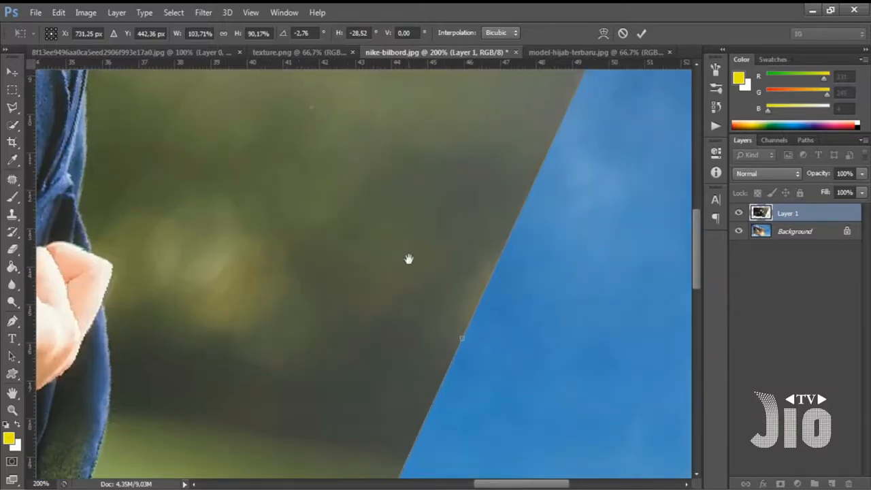
left_click_drag(416, 266, 399, 440)
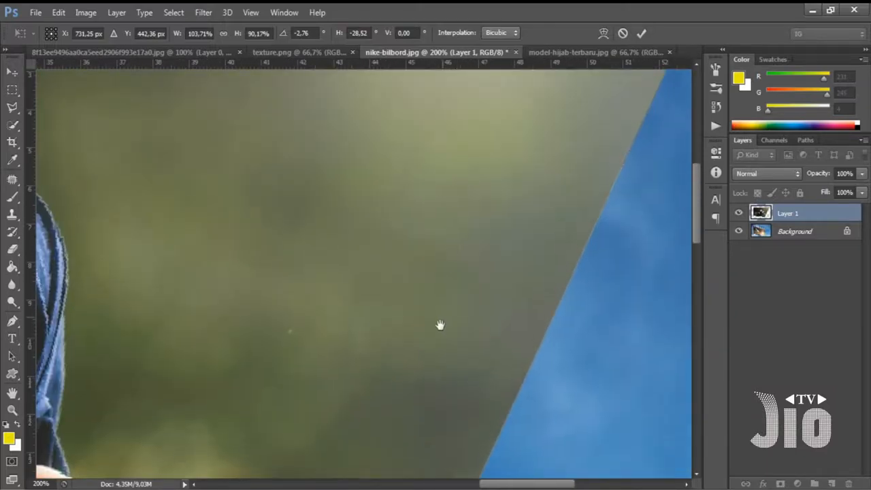
left_click_drag(561, 121, 533, 304)
left_click_drag(651, 225, 175, 338)
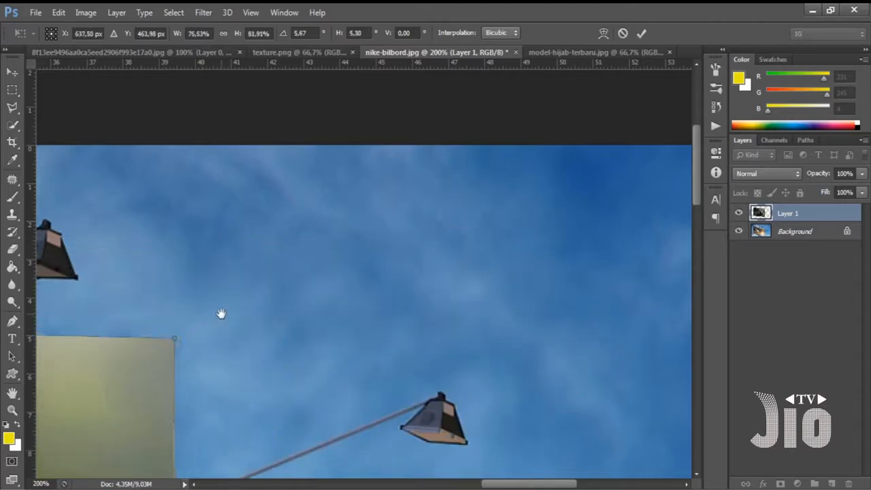
left_click_drag(219, 312, 458, 142)
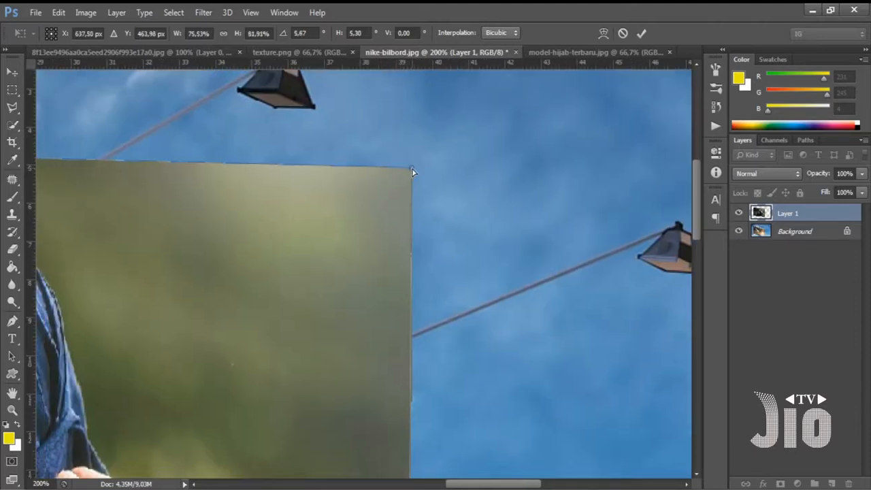
left_click_drag(404, 173, 179, 374)
left_click_drag(278, 327, 292, 118)
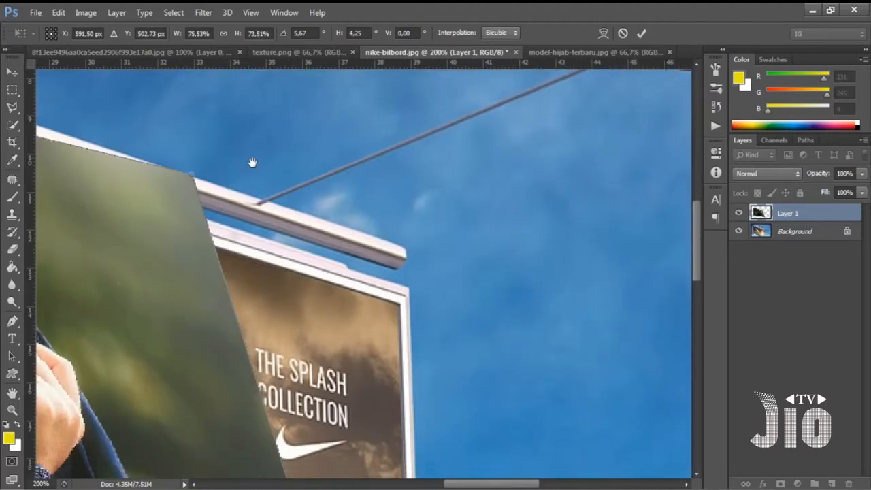
left_click_drag(196, 178, 400, 306)
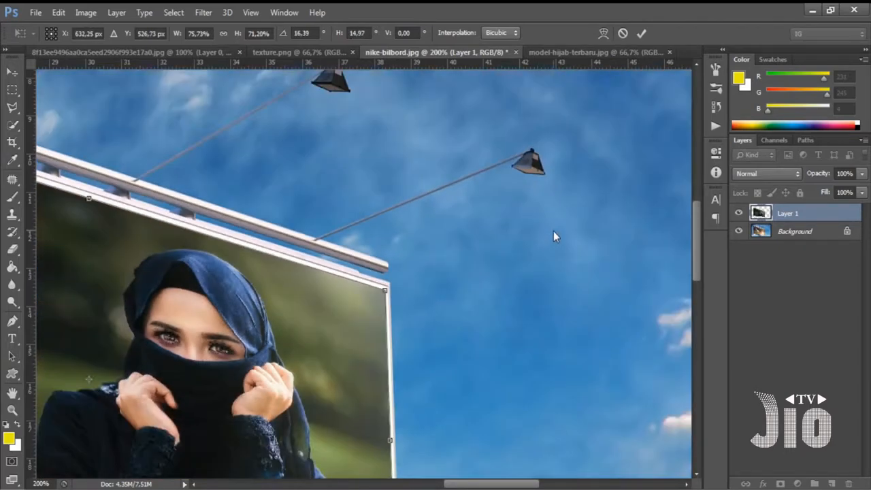
key("ctrl+minus")
key("ctrl+minus")
key("ctrl+minus")
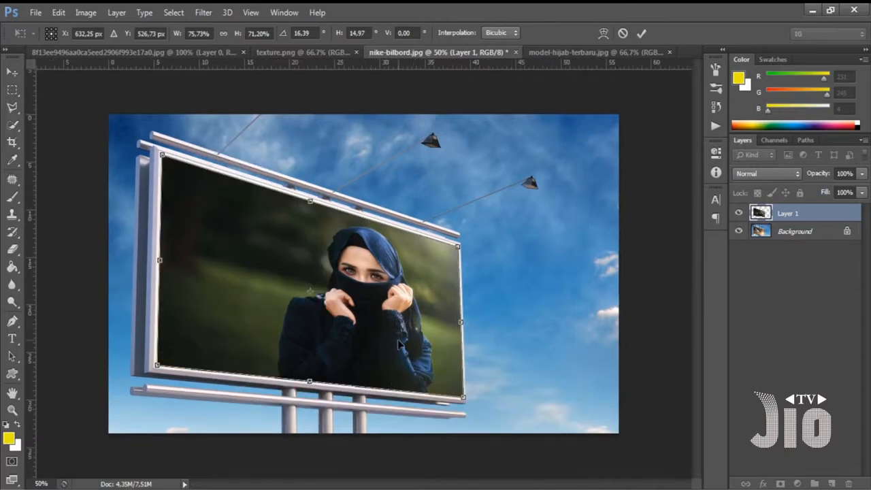
key("Return")
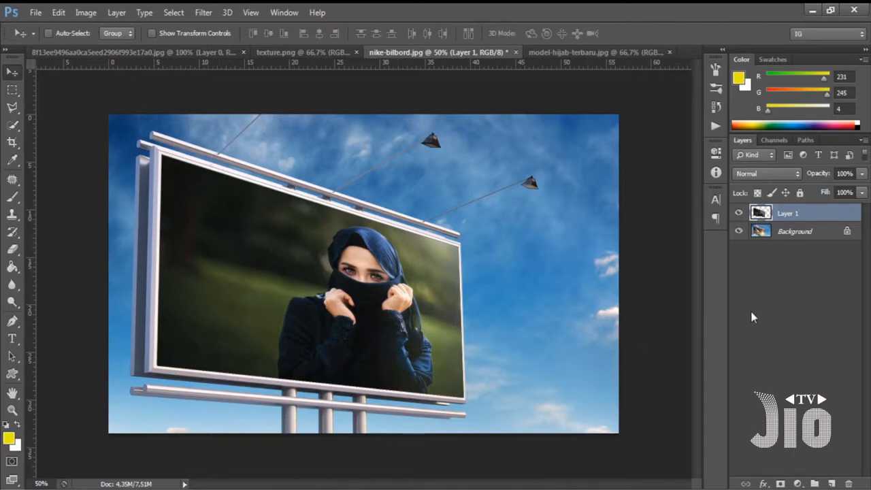
Create a new empty layer directly above the Background layer
left_click(806, 234)
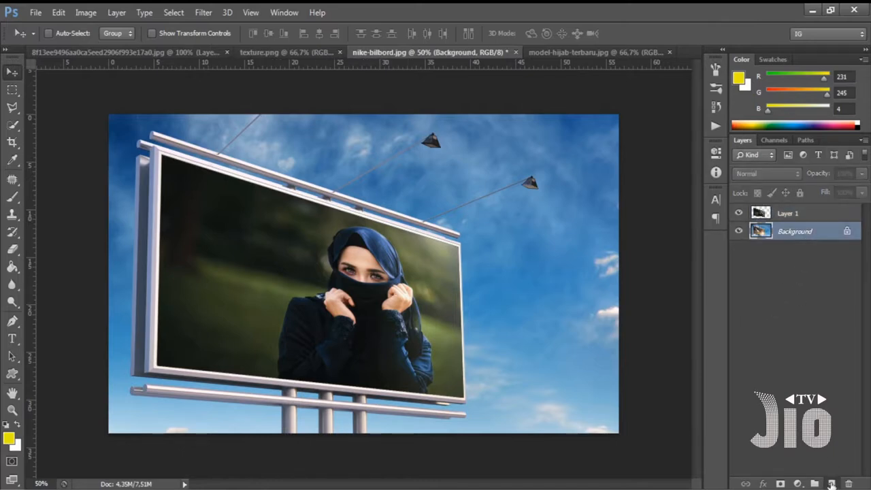
left_click(831, 483)
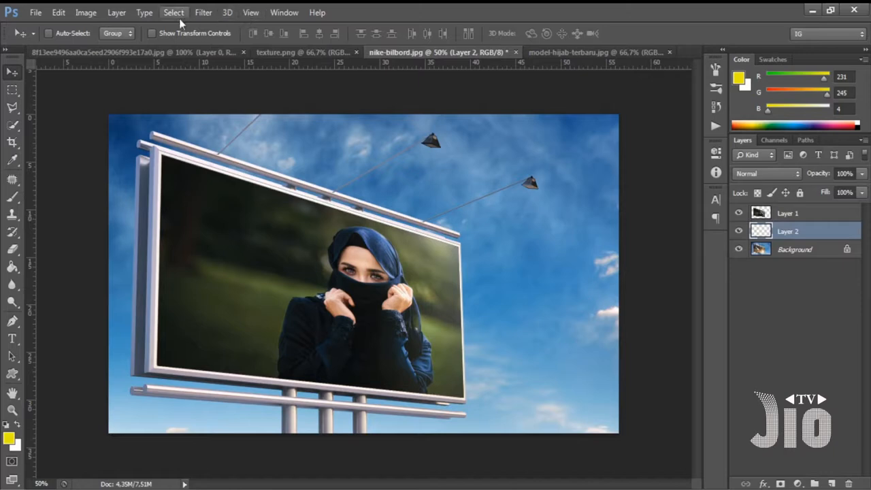
Select and copy the entire photo in model-hijab-terbaru.jpg, then return to nike-bilbord.jpg
left_click(558, 52)
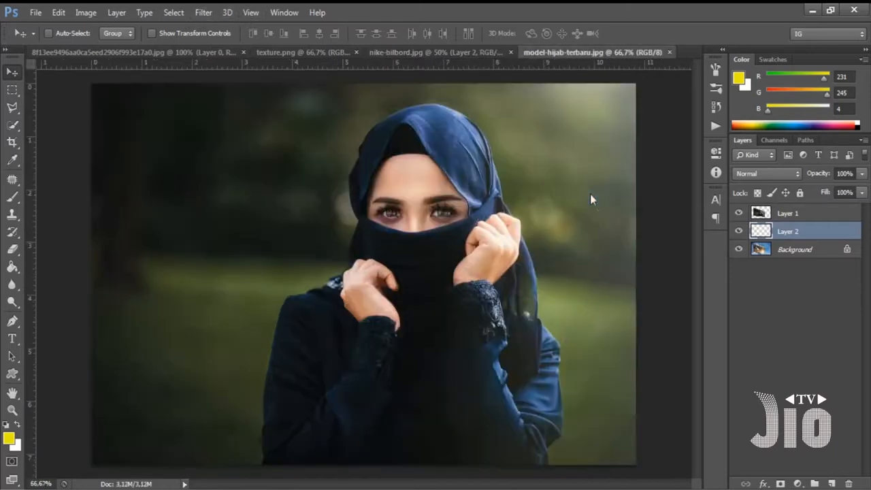
key("ctrl+a")
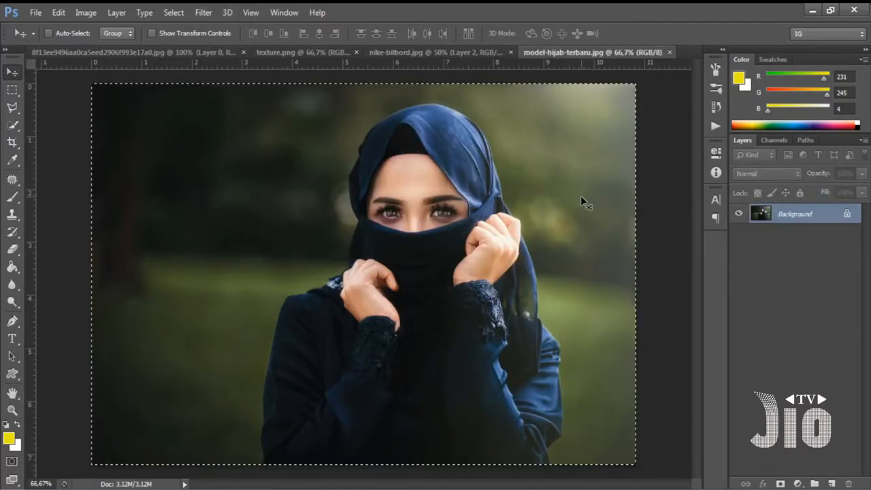
left_click(422, 52)
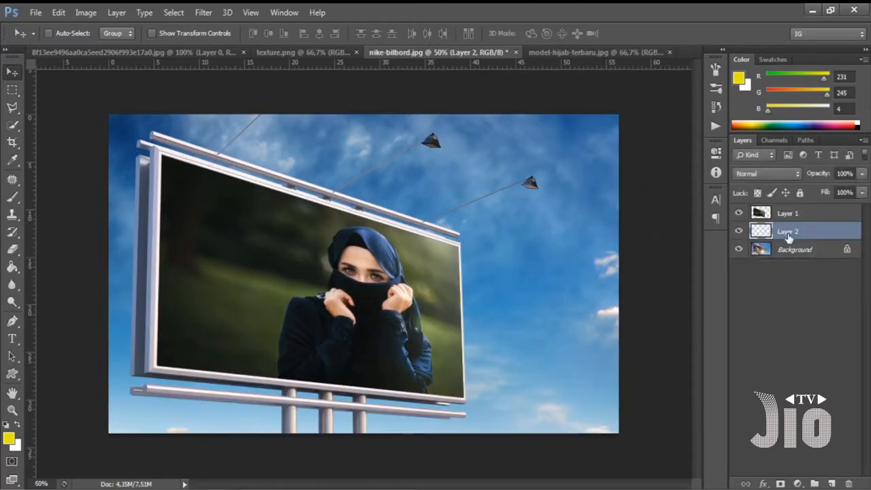
Rename Layer 2 as VANISHING, switching the keyboard input language to Indonesian to enter the name
double_click(788, 232)
type("cahaya")
left_click(689, 489)
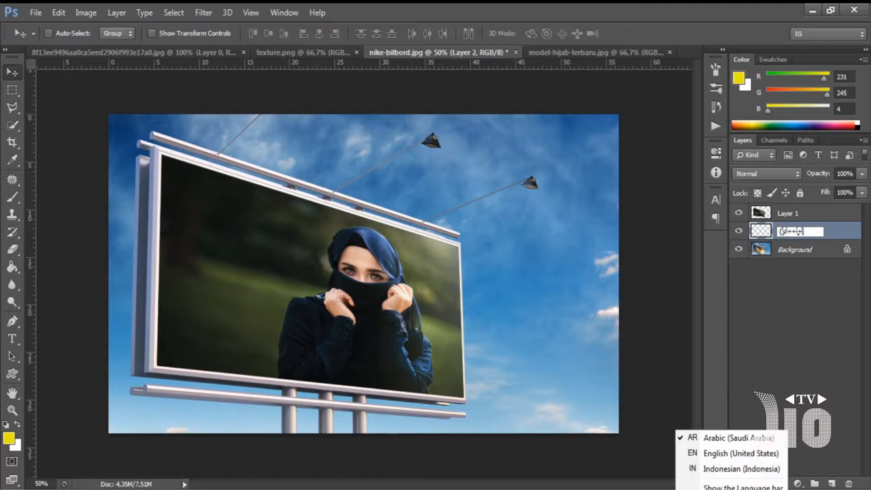
left_click(702, 471)
type("V")
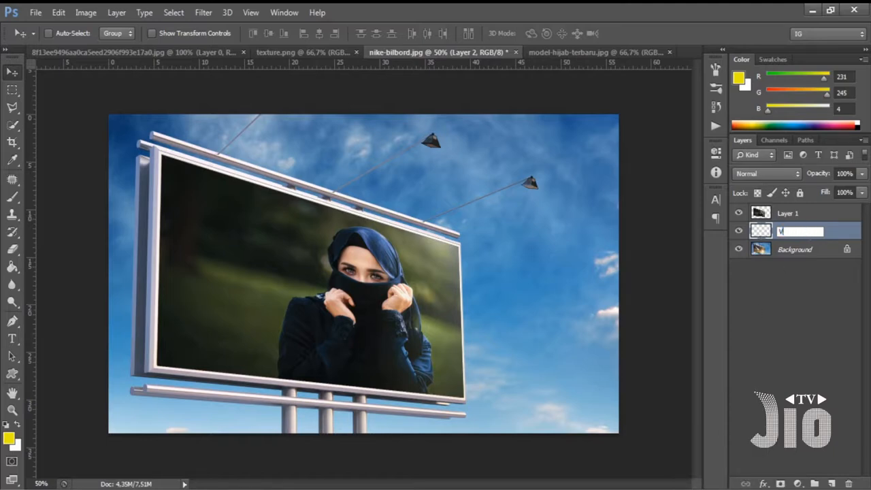
type("ANISHING")
left_click(829, 233)
Open the Vanishing Point filter and create a perspective plane through the four inner corners of the billboard panel
left_click(201, 12)
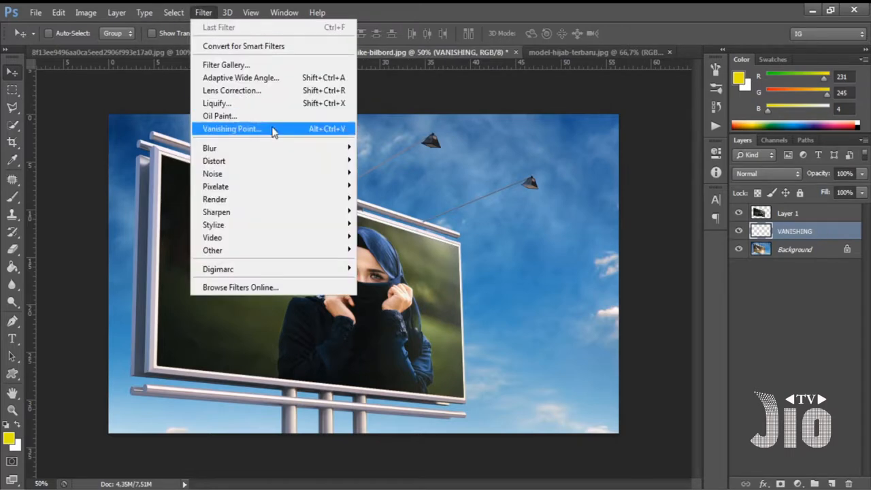
key("ctrl+alt+v")
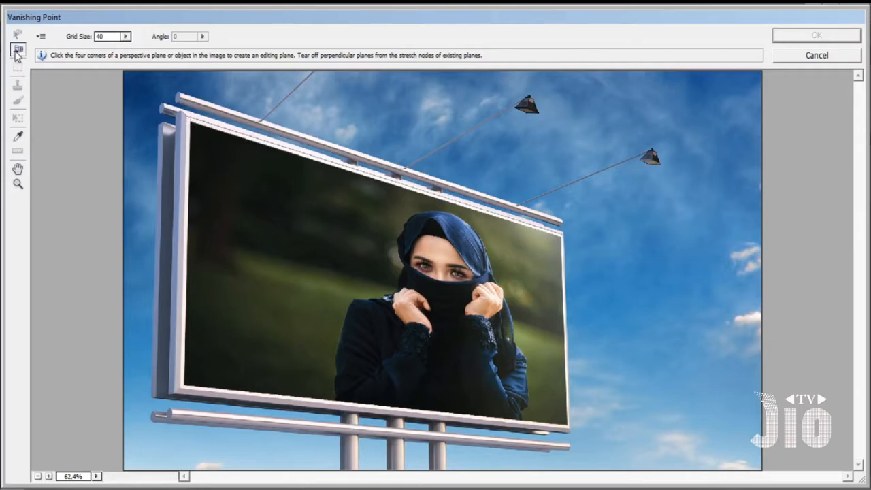
left_click(189, 121)
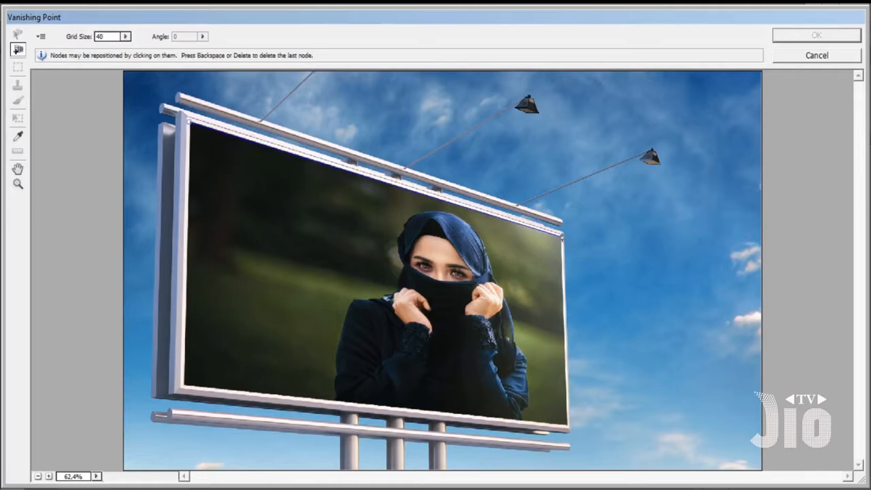
left_click(562, 235)
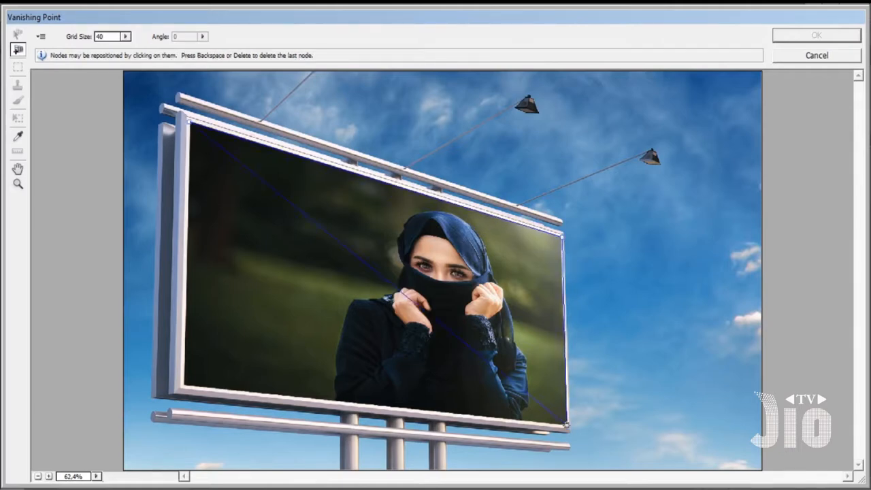
left_click(566, 425)
left_click(185, 386)
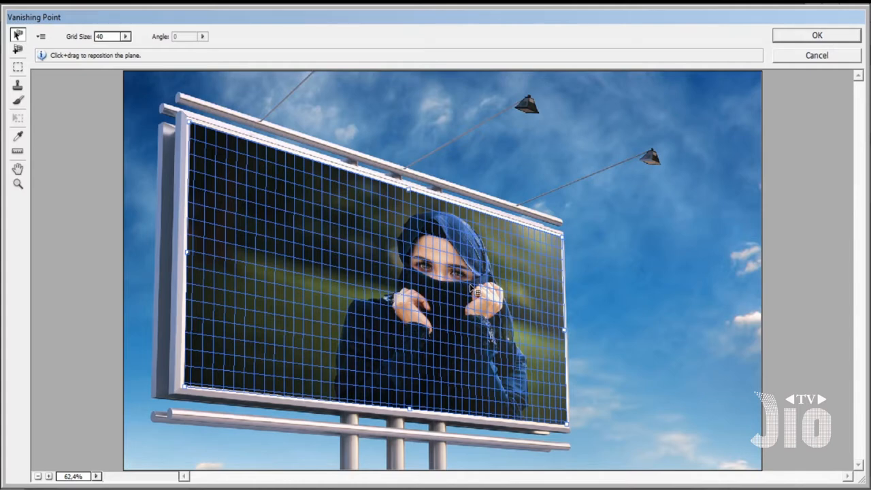
Paste the copied photo into Vanishing Point and scale it down proportionally with the Transform tool
key("ctrl+v")
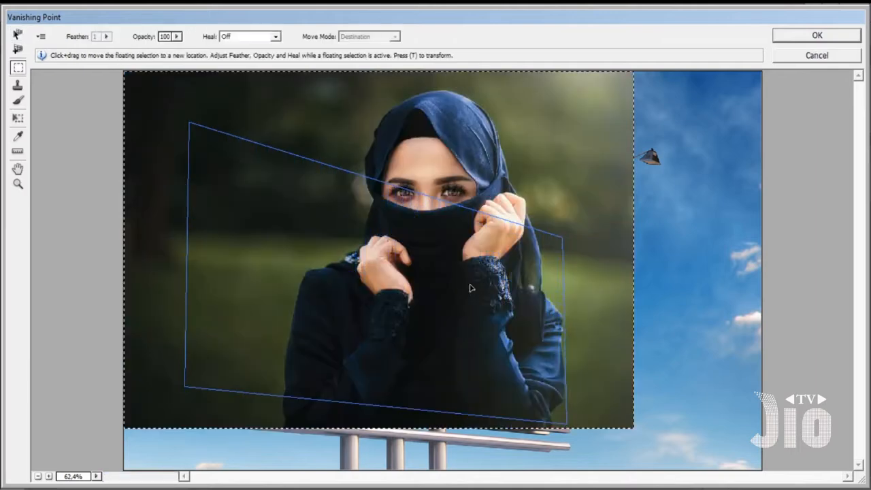
left_click(19, 121)
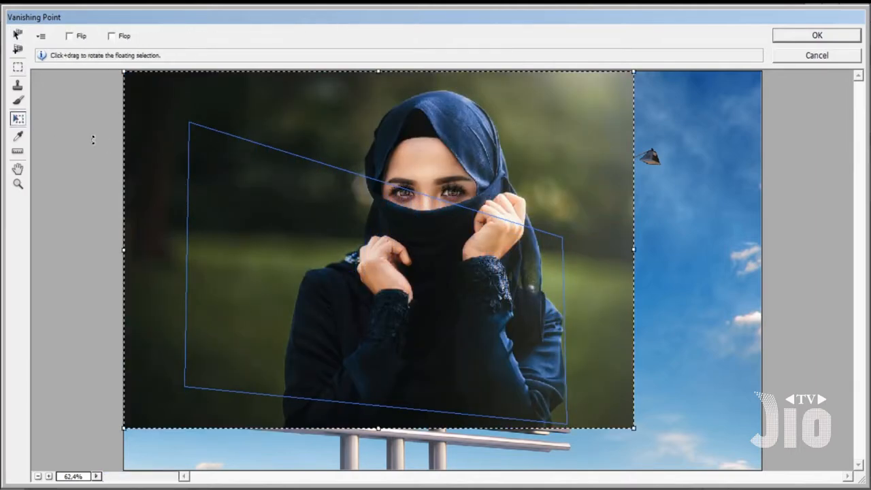
left_click_drag(621, 81, 584, 118)
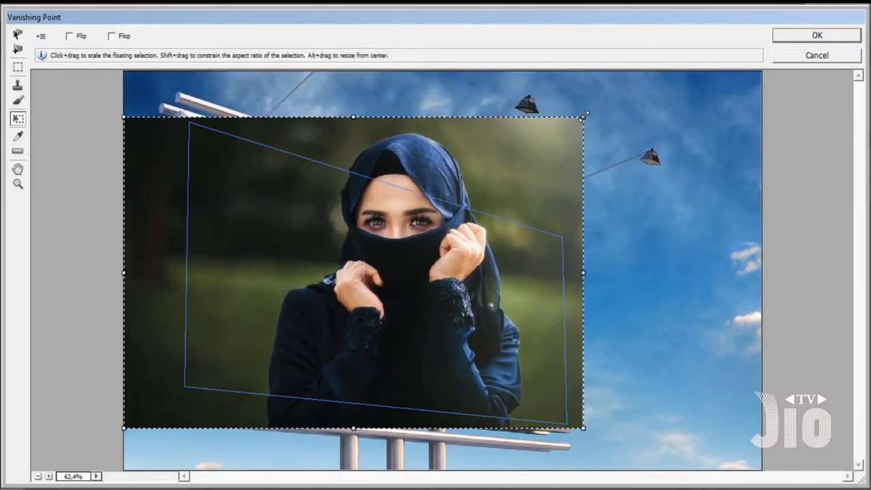
Scale the pasted photo down to about the billboard panel's size and move it into the perspective plane
left_click_drag(125, 427, 180, 396)
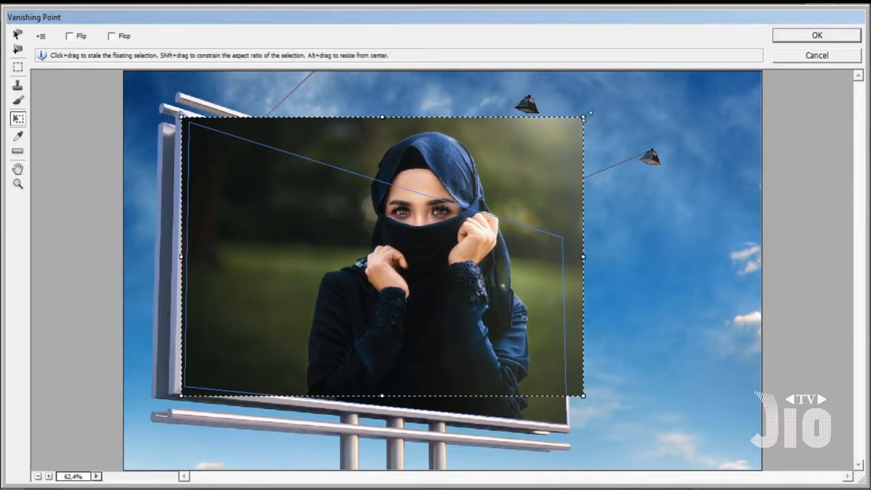
left_click_drag(584, 118, 577, 127)
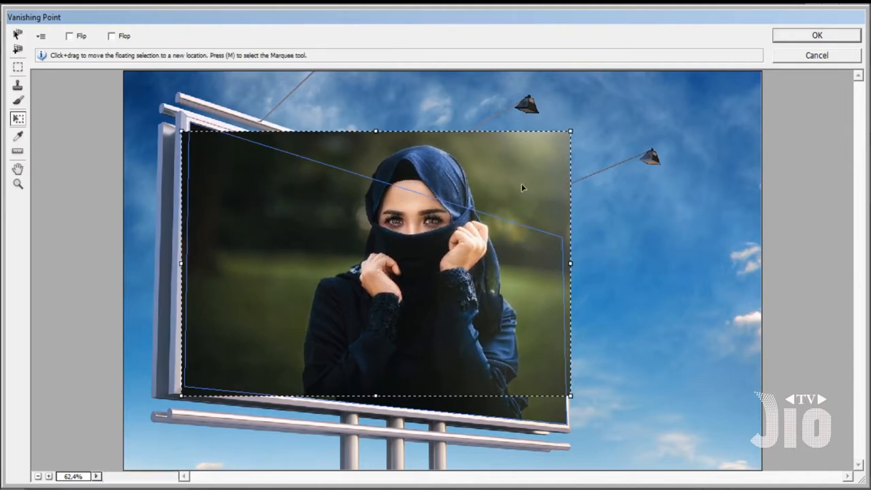
left_click_drag(526, 181, 523, 251)
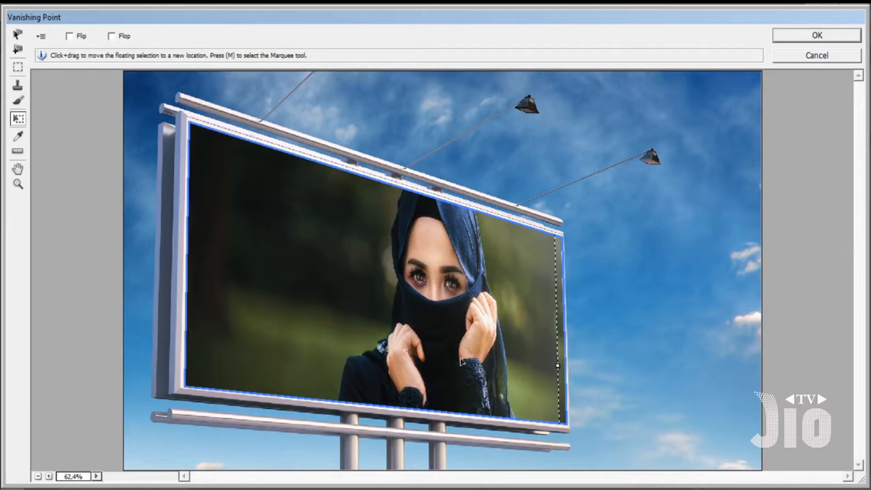
Reposition and resize the photo within the plane until it fills the billboard panel and apply the Vanishing Point filter
left_click_drag(444, 329, 431, 195)
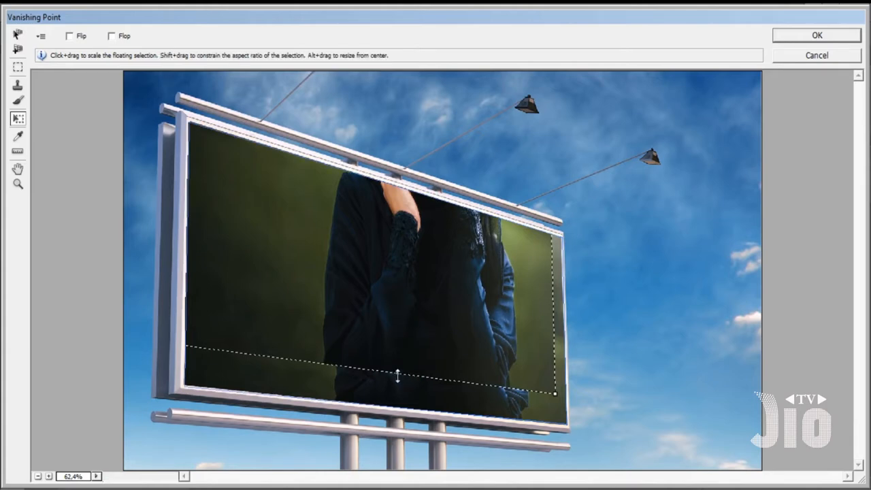
left_click_drag(397, 374, 396, 294)
left_click_drag(402, 249, 398, 359)
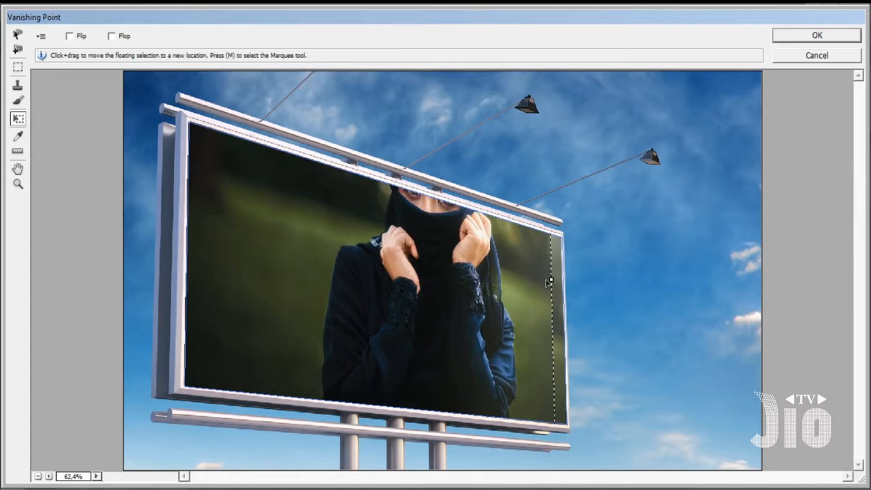
left_click_drag(467, 269, 461, 402)
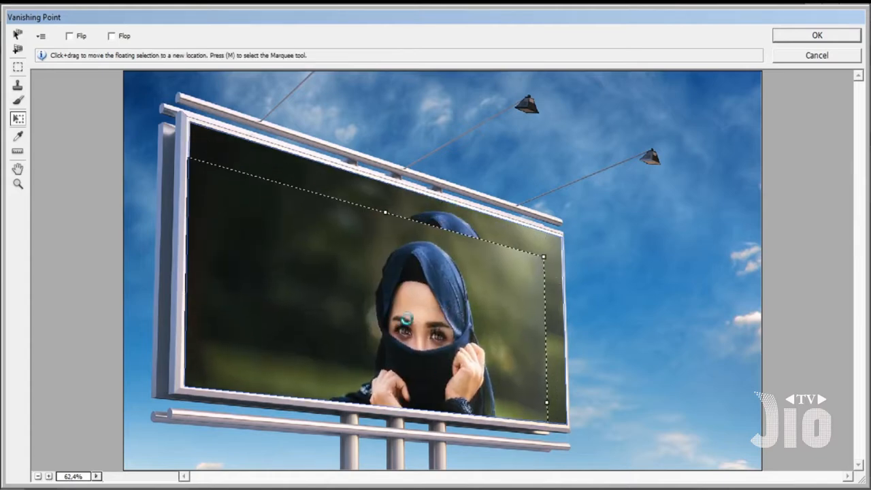
left_click_drag(389, 221, 406, 227)
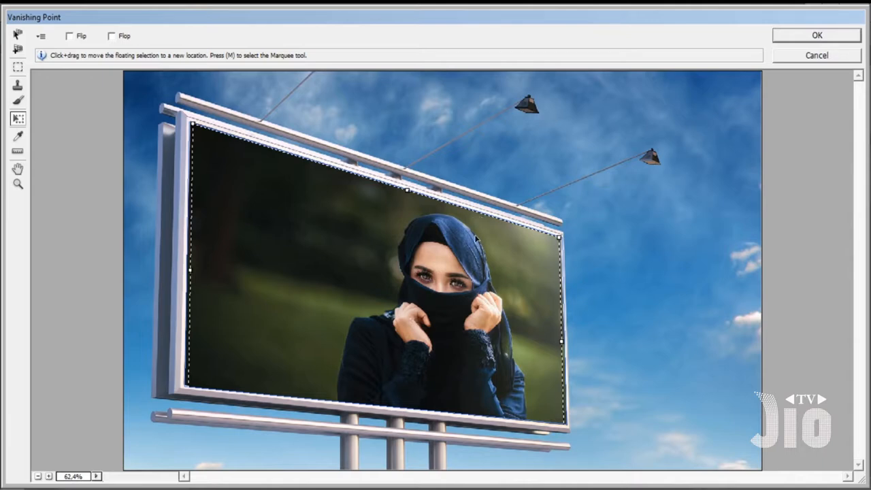
left_click(830, 60)
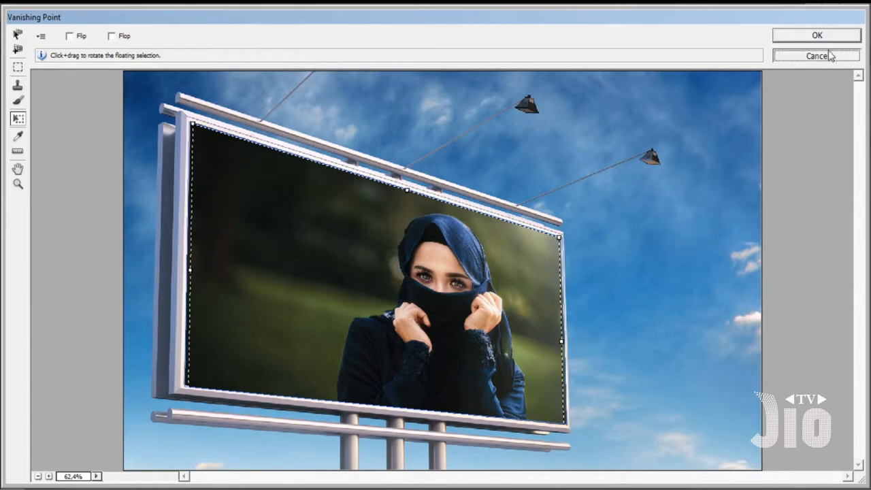
left_click(826, 38)
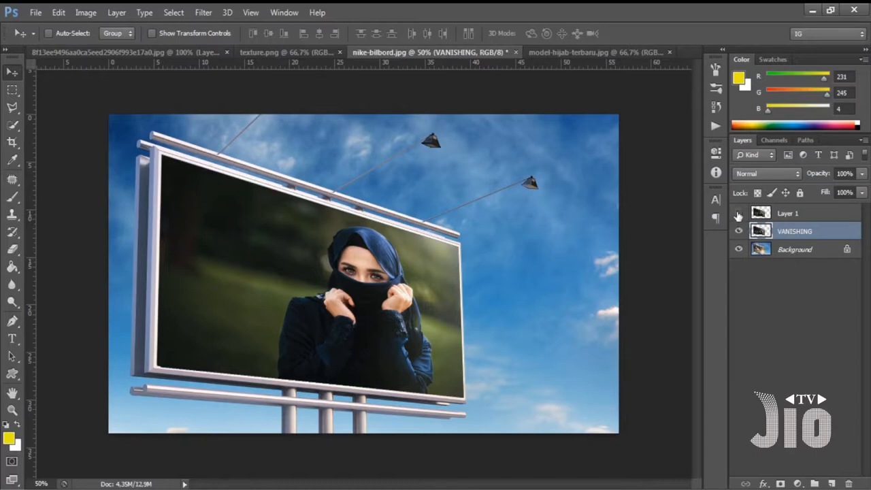
Hide Layer 1 and rename it DISTORT
left_click(738, 213)
left_click(796, 215)
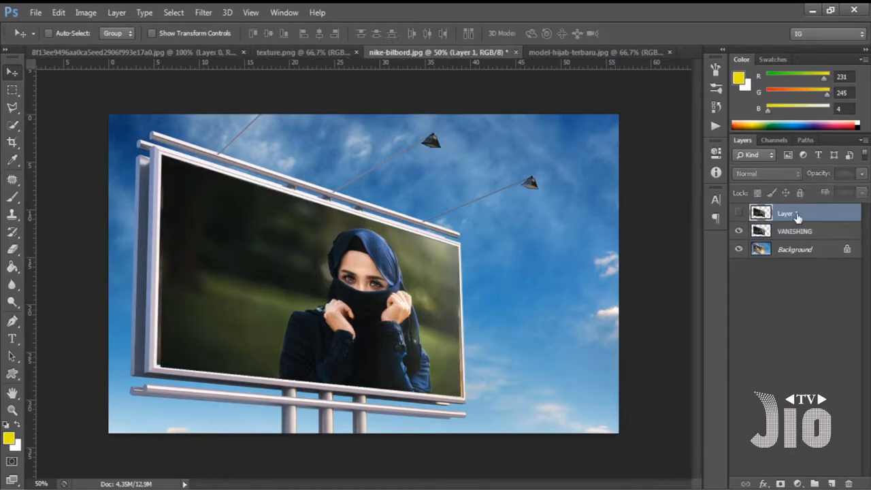
double_click(788, 214)
type("DISTORT")
key("Return")
Compare the two perspective results by alternating the visibility of the DISTORT and VANISHING layers, ending with only DISTORT shown above the background
left_click(820, 238)
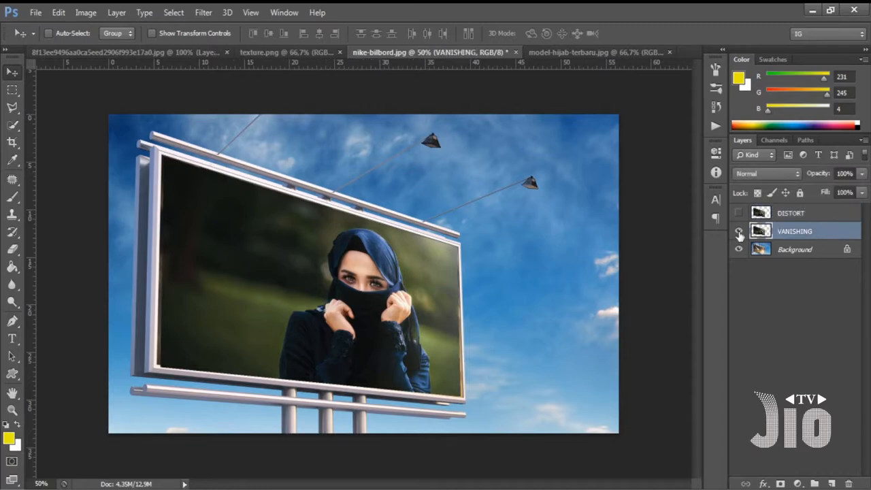
left_click(739, 232)
left_click(739, 232)
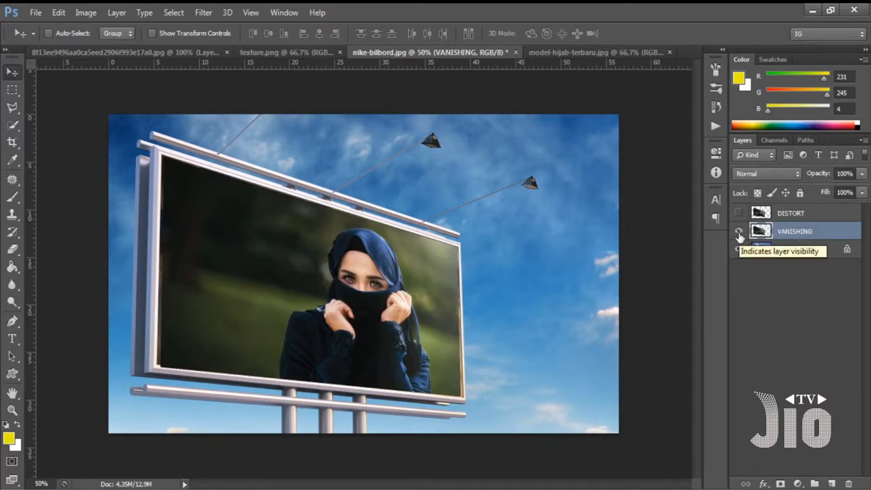
left_click(739, 232)
left_click(738, 214)
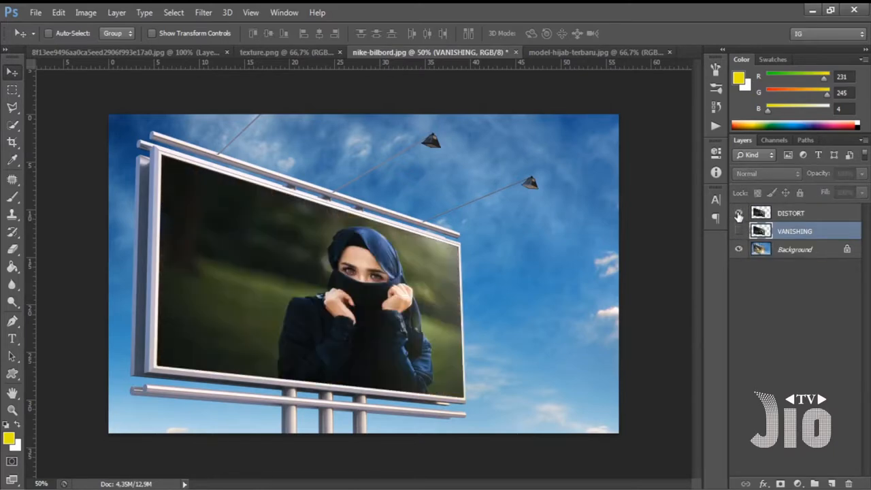
left_click(739, 232)
left_click(738, 213)
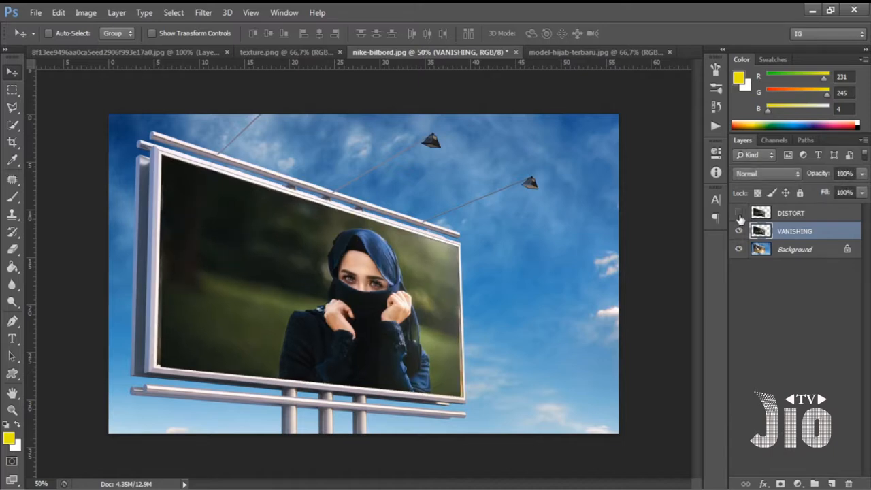
left_click(739, 232)
left_click(738, 213)
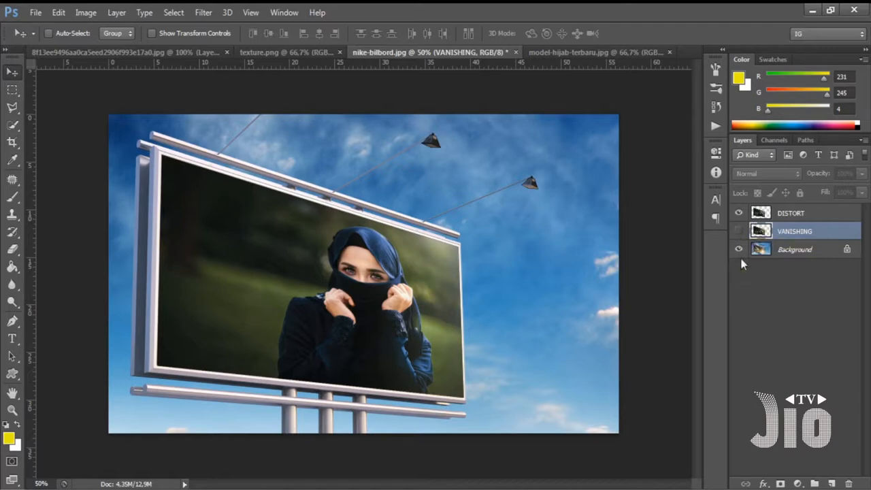
View texture.png and the empty room image, and look over the Transform options available for the room layer
left_click(272, 57)
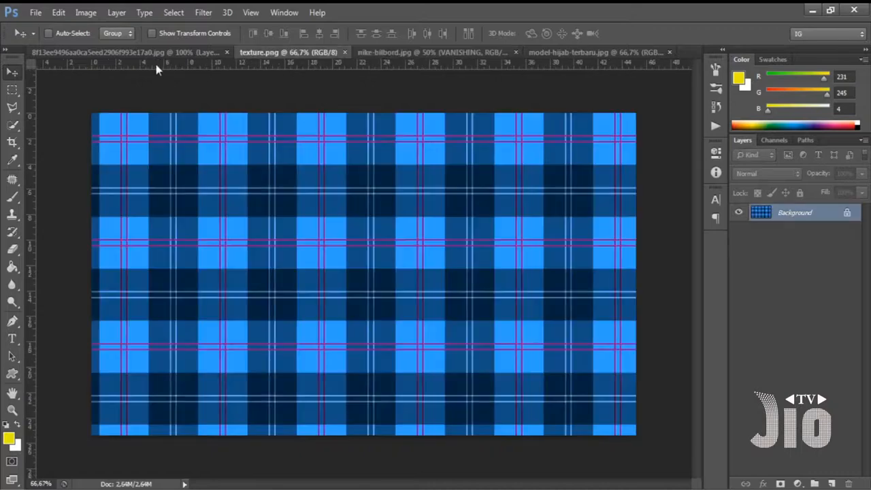
left_click(147, 58)
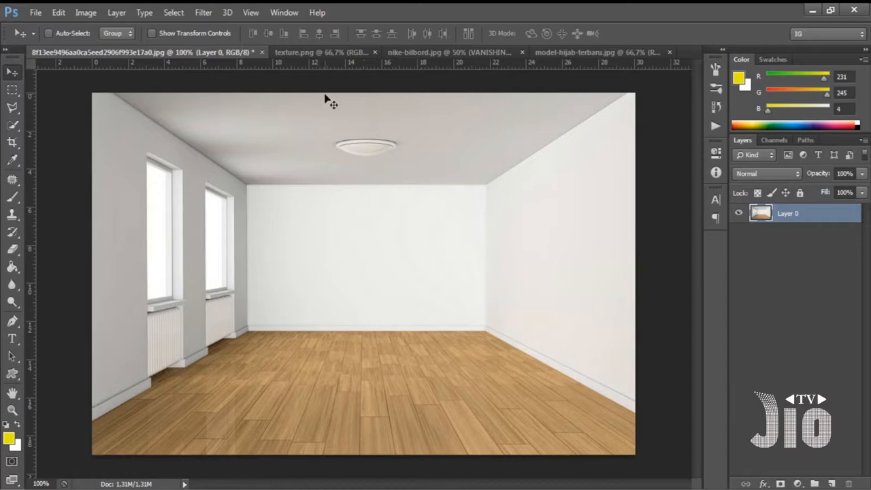
left_click(314, 57)
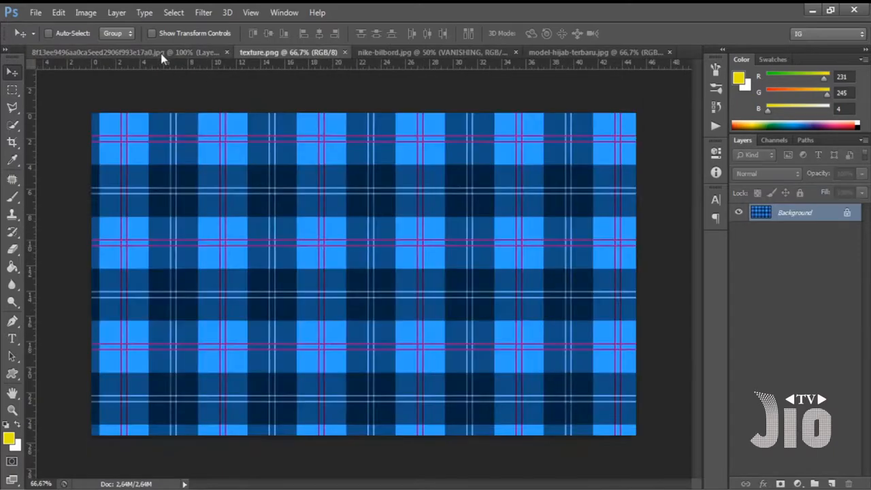
left_click(161, 53)
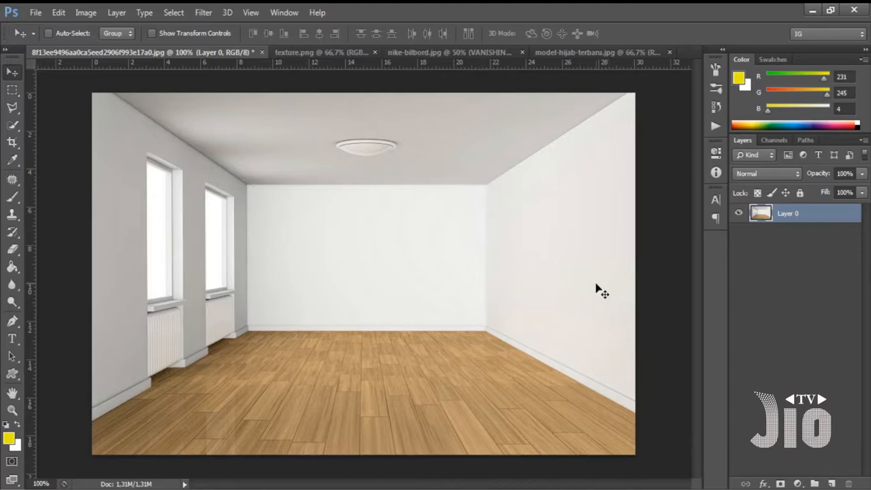
left_click(60, 12)
mouse_move(228, 267)
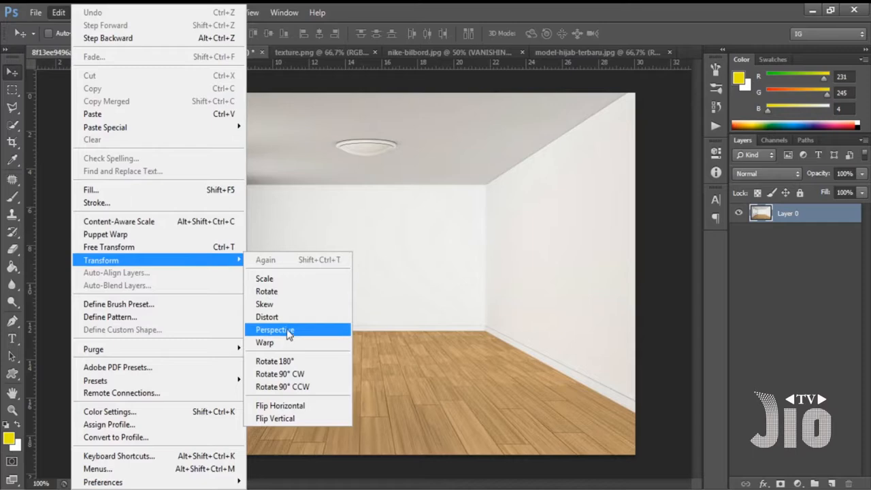
left_click(487, 5)
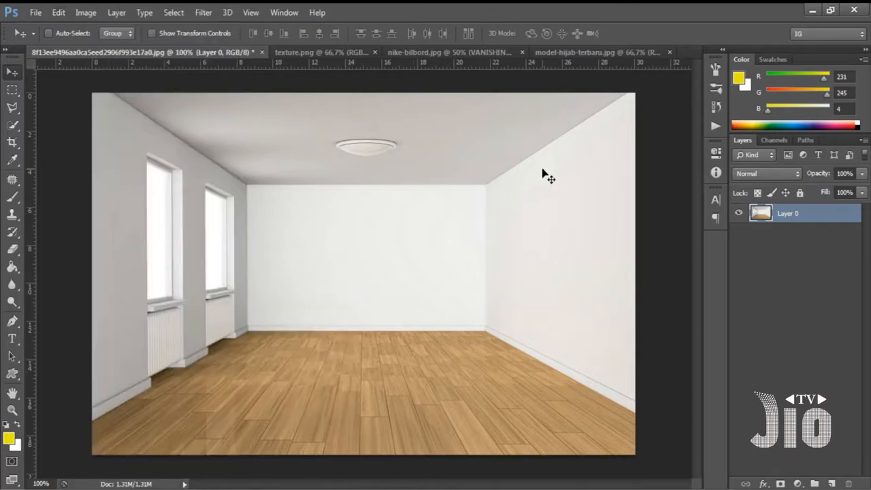
Select and copy the entire plaid pattern in texture.png and return to the empty room image
left_click(307, 52)
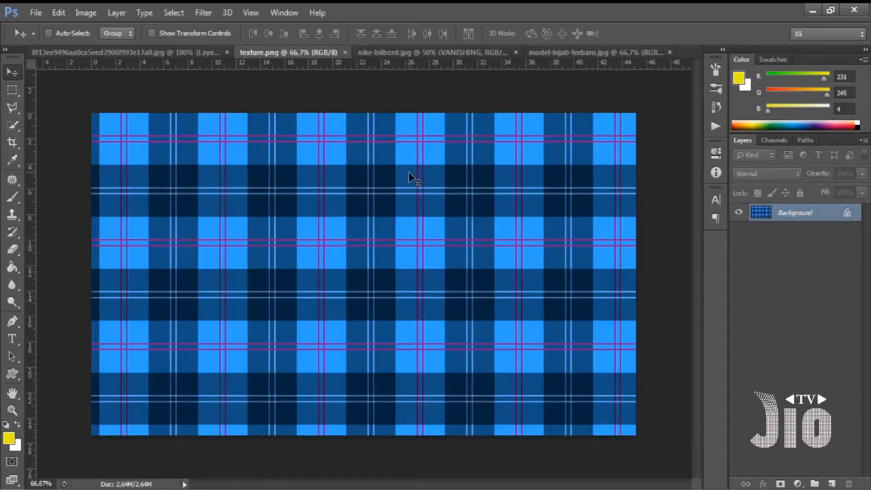
key("ctrl+a")
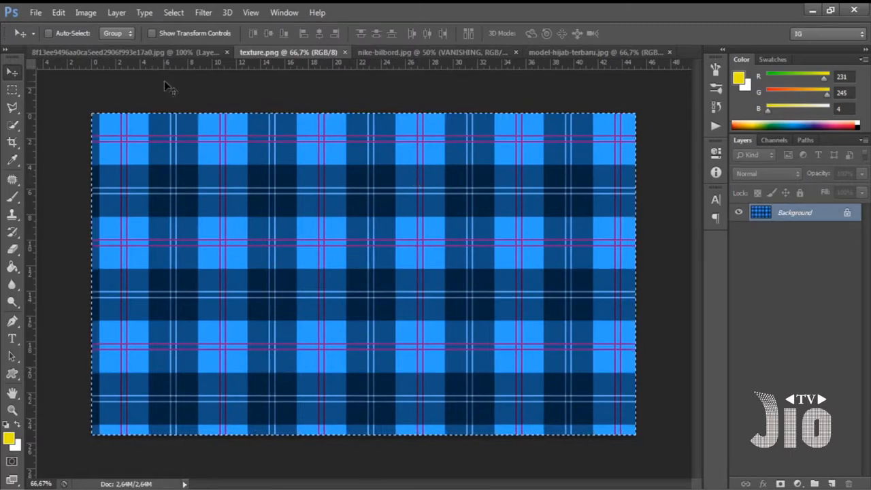
left_click(150, 55)
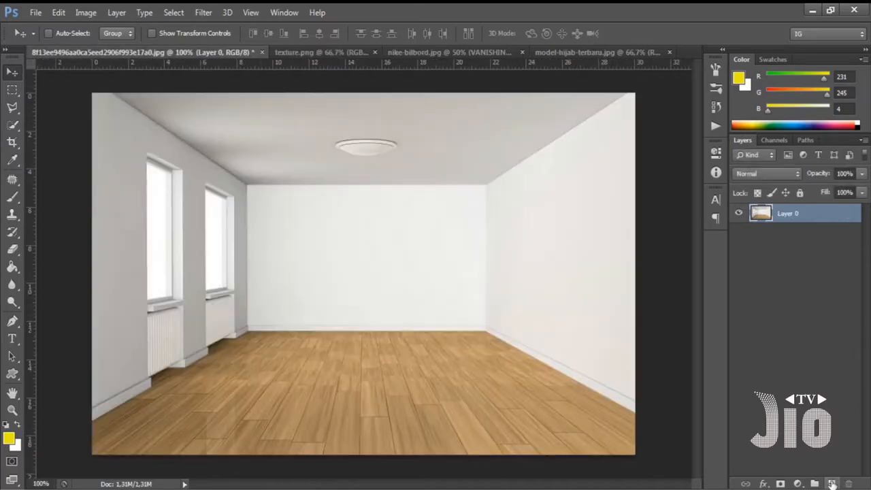
Add a new layer above Layer 0 in the room image and name it VANISHING
left_click(831, 482)
double_click(787, 213)
type("VANISHING")
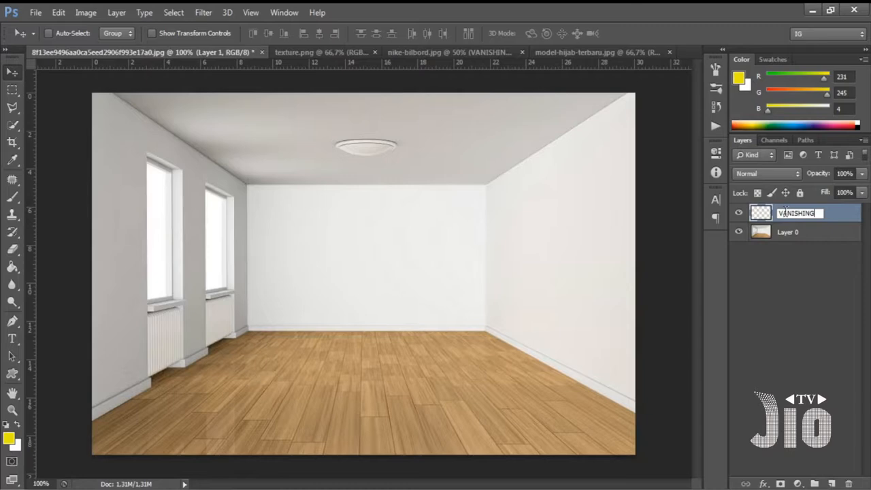
key("Return")
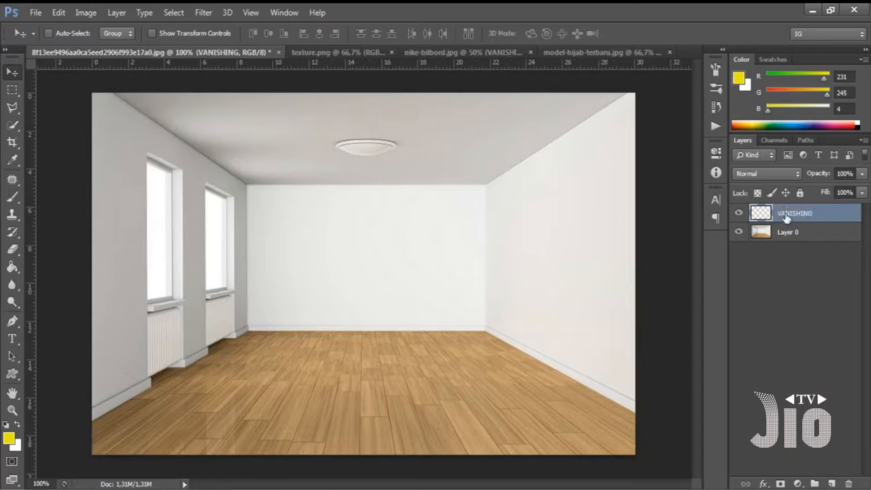
left_click(205, 12)
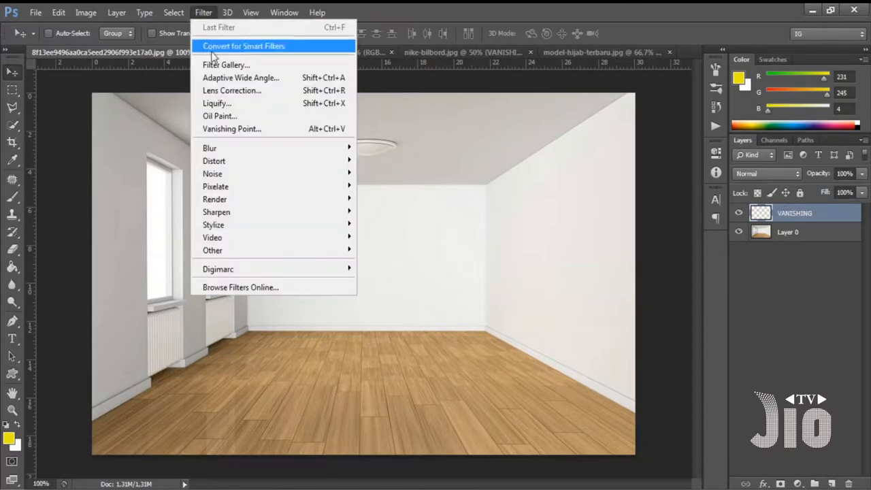
key("ctrl+alt+v")
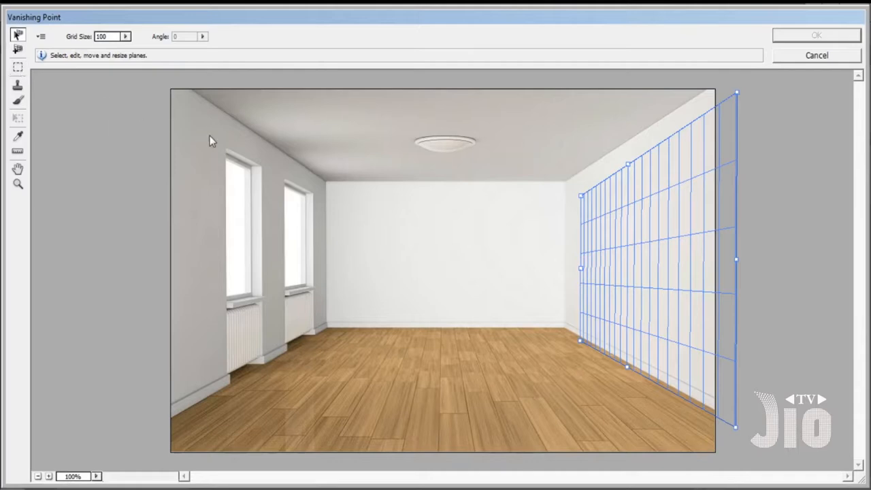
key("c")
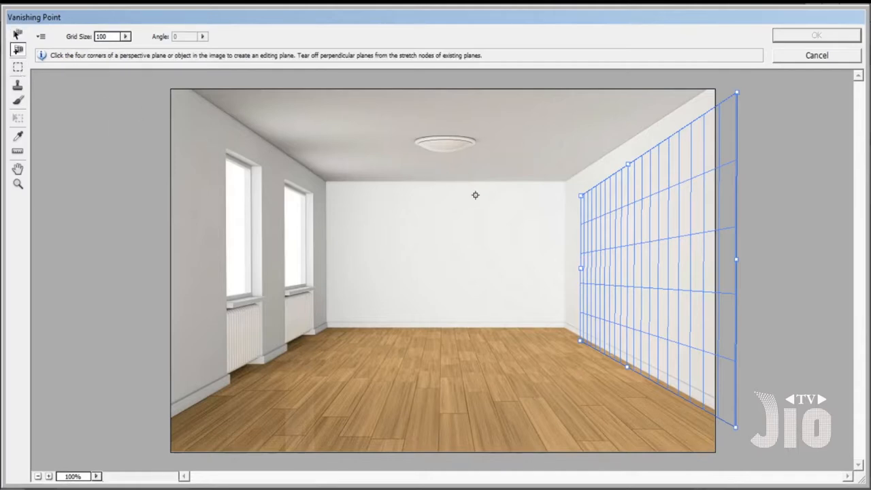
left_click(639, 219)
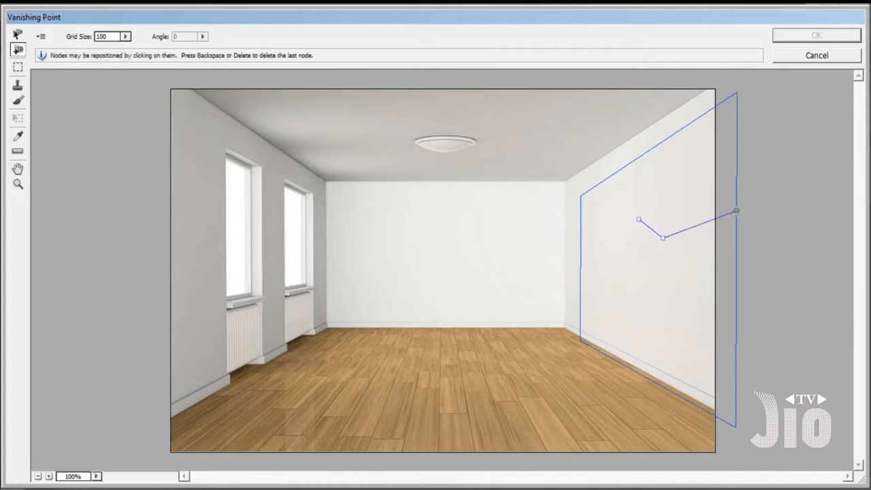
left_click(802, 59)
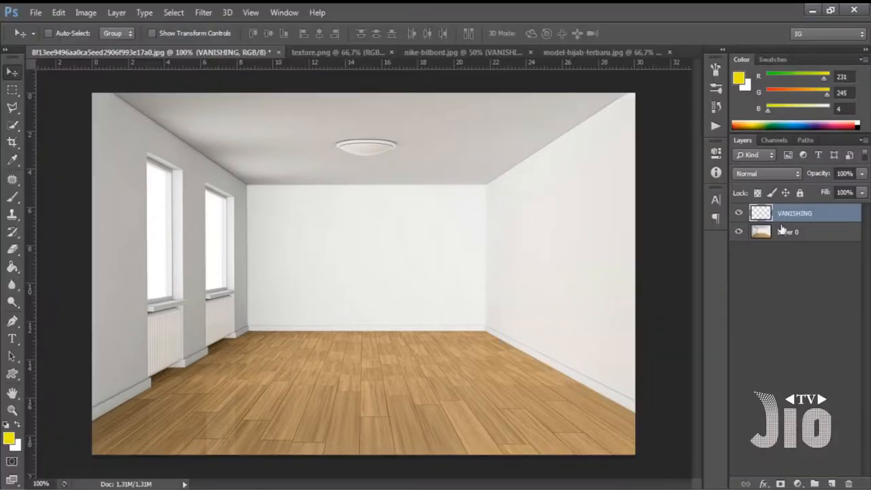
Hide the VANISHING layer and add a new empty layer directly above Layer 0
left_click(790, 234)
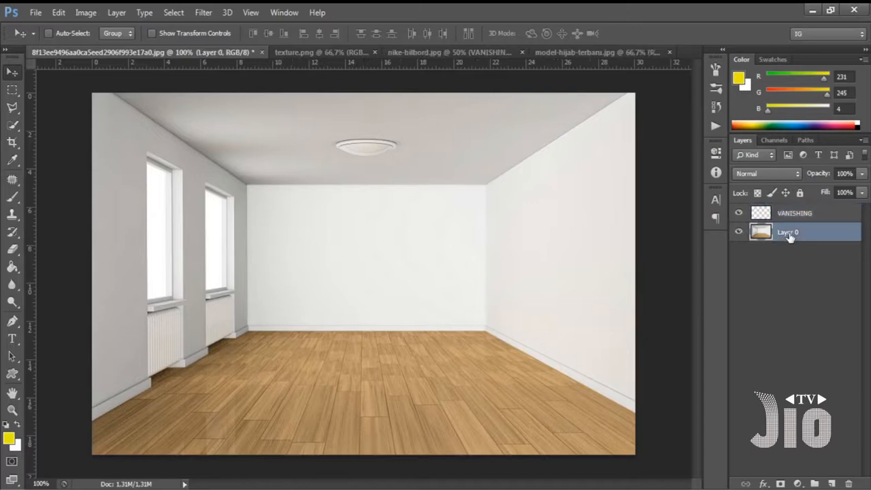
left_click(738, 213)
left_click(831, 483)
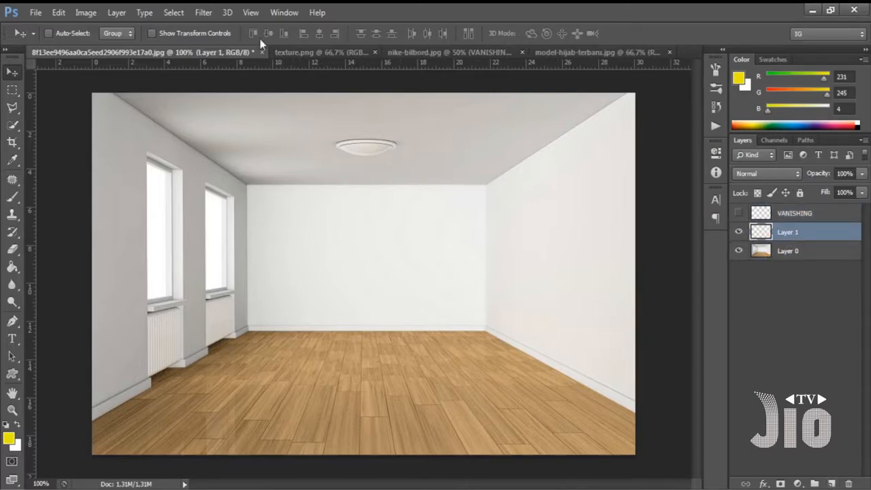
Open the Vanishing Point filter on the empty Layer 1 and delete the existing perspective plane over the room's right wall
left_click(204, 13)
key("alt+ctrl+v")
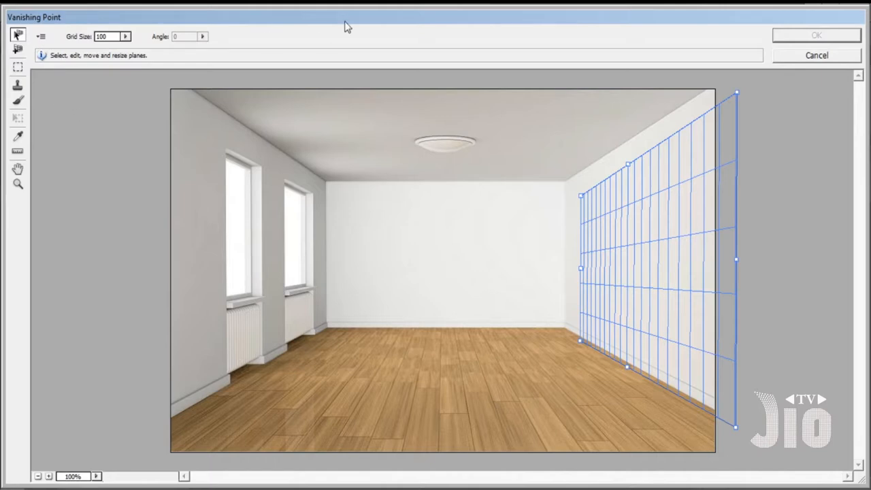
key("BackSpace")
left_click_drag(446, 217, 470, 194)
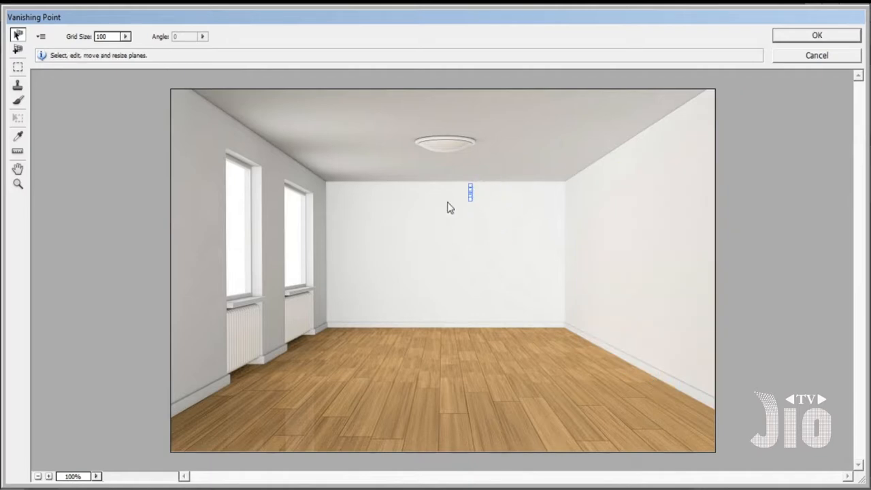
Create a new perspective plane covering the room's right wall, with its four corners matched to the wall's corners
left_click(17, 50)
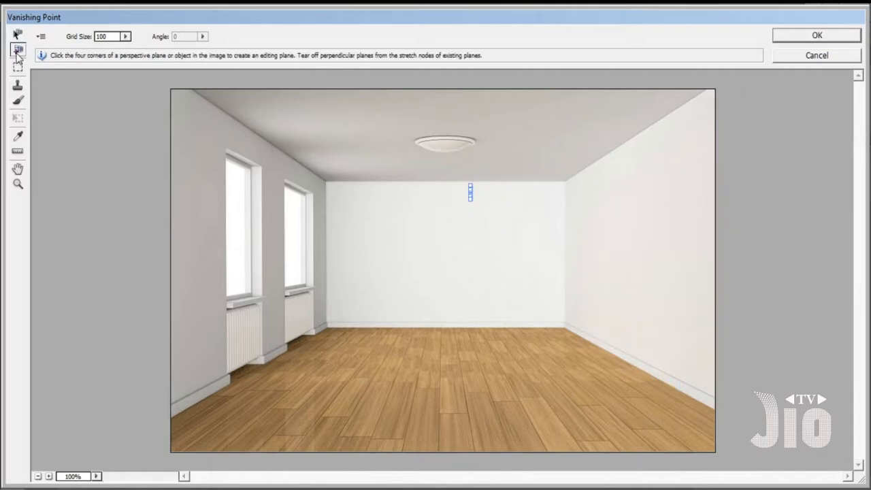
left_click(565, 181)
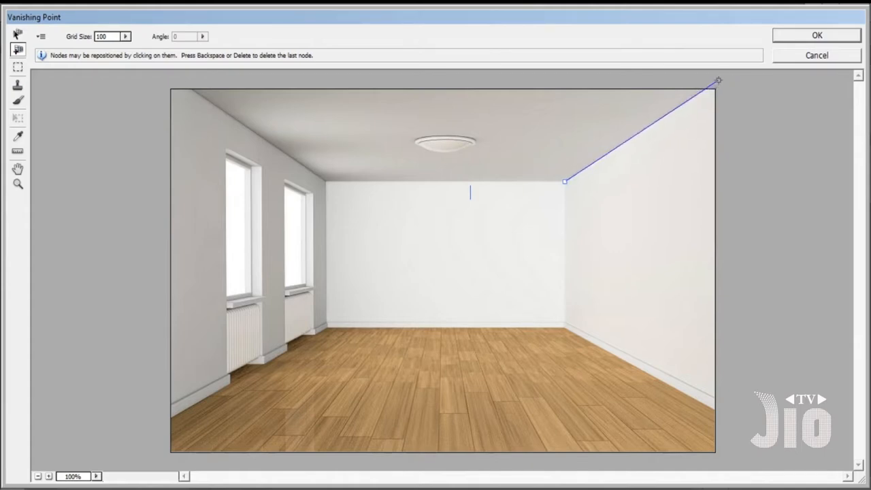
left_click(718, 80)
left_click(718, 412)
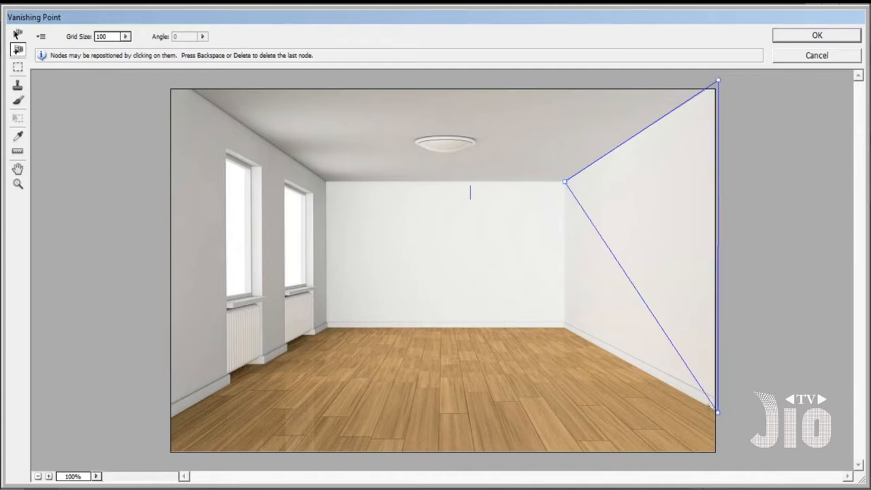
left_click(564, 329)
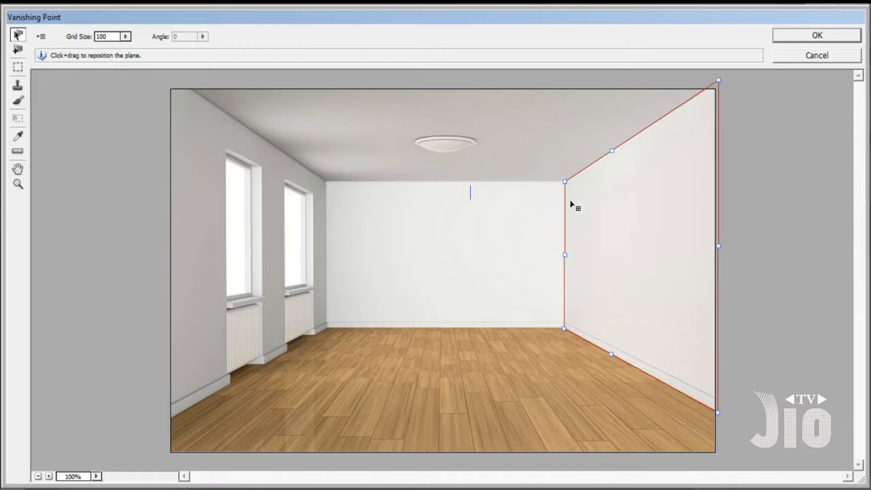
key("alt")
key("alt")
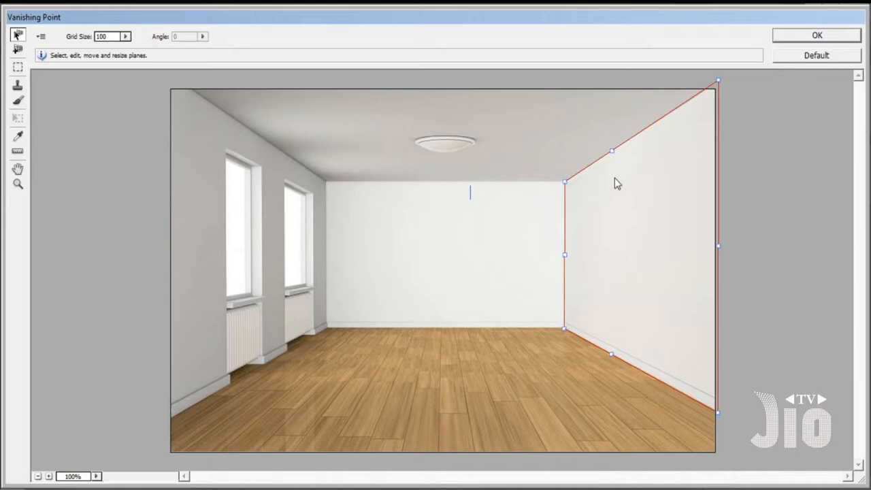
Paste the copied plaid pattern into Vanishing Point and scale it down proportionally with the Transform tool
key("ctrl+v")
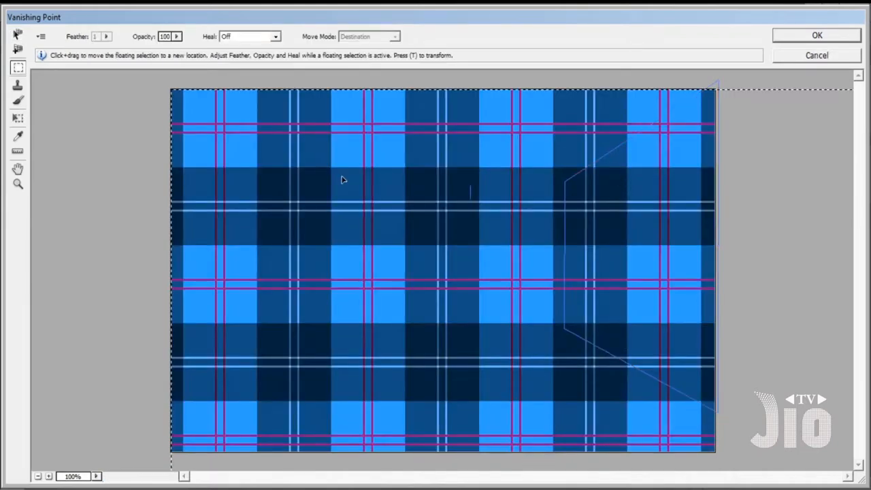
left_click_drag(189, 104, 385, 273)
key("t")
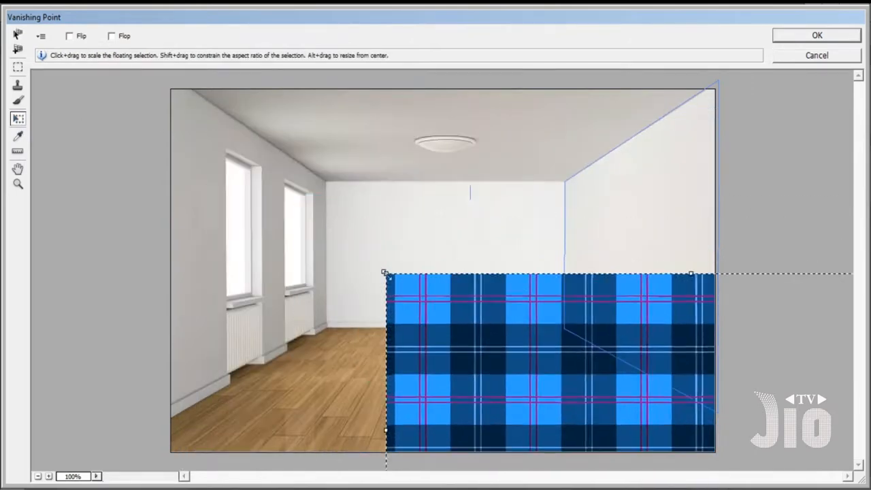
left_click_drag(506, 339, 378, 209)
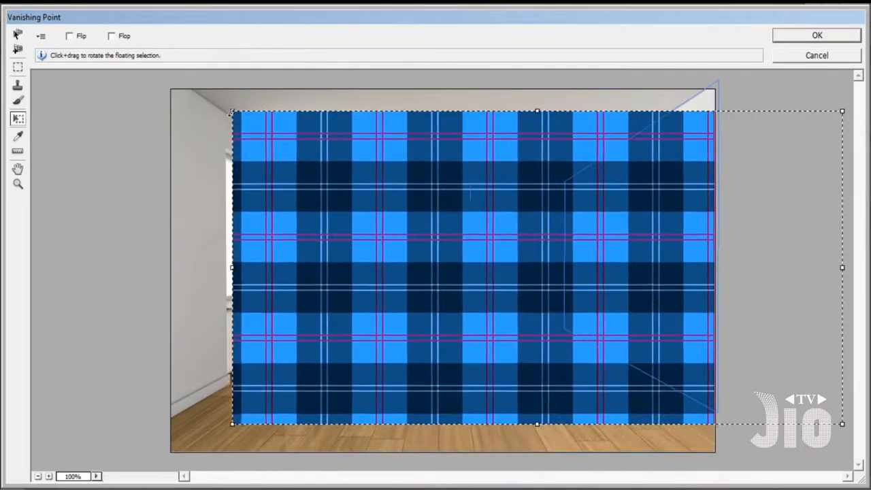
left_click_drag(234, 111, 397, 210)
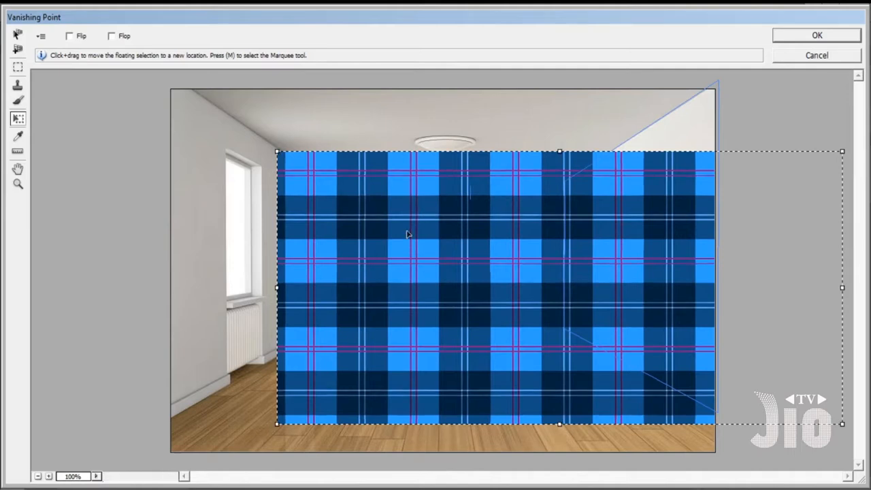
Move the plaid into the right wall's perspective plane, adjust its position to cover the wall, and apply the filter
left_click_drag(406, 234, 686, 116)
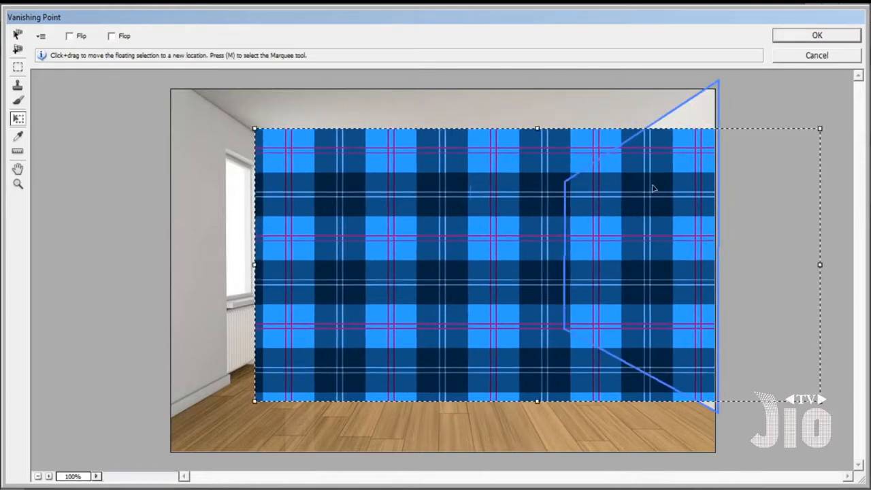
mouse_move(637, 214)
left_mouse_down()
mouse_move(659, 171)
mouse_move(661, 195)
mouse_move(632, 200)
mouse_move(649, 193)
mouse_move(632, 208)
mouse_move(659, 200)
mouse_move(660, 192)
mouse_move(633, 223)
mouse_move(637, 210)
left_mouse_up()
left_click(828, 36)
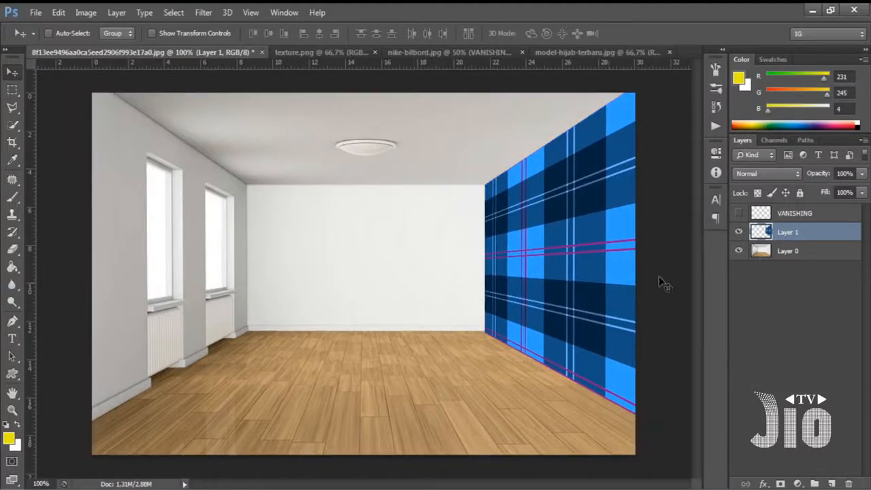
Hide Layer 1 and paste the plaid pattern as a new layer directly above Layer 0
left_click(740, 232)
left_click(793, 251)
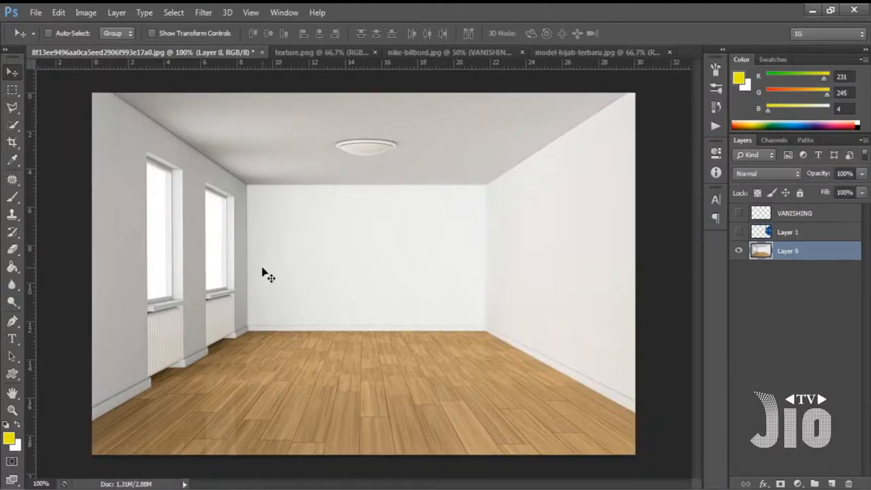
left_click(56, 13)
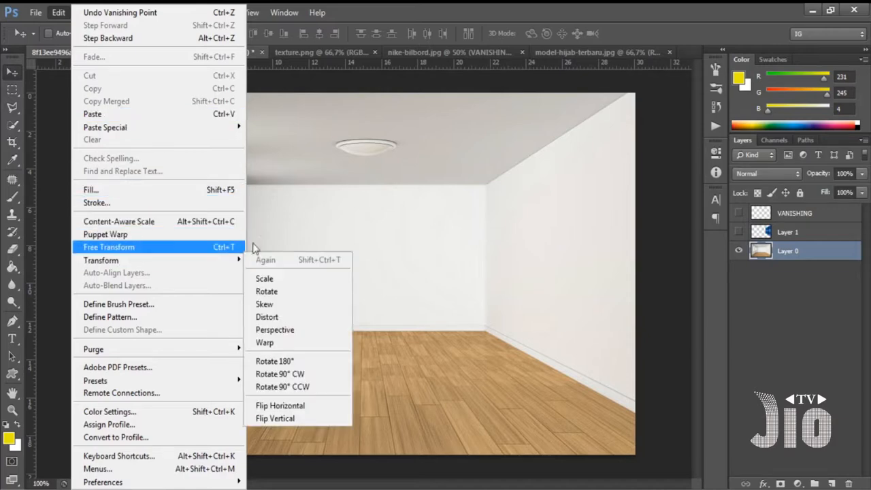
left_click(604, 10)
key("ctrl+v")
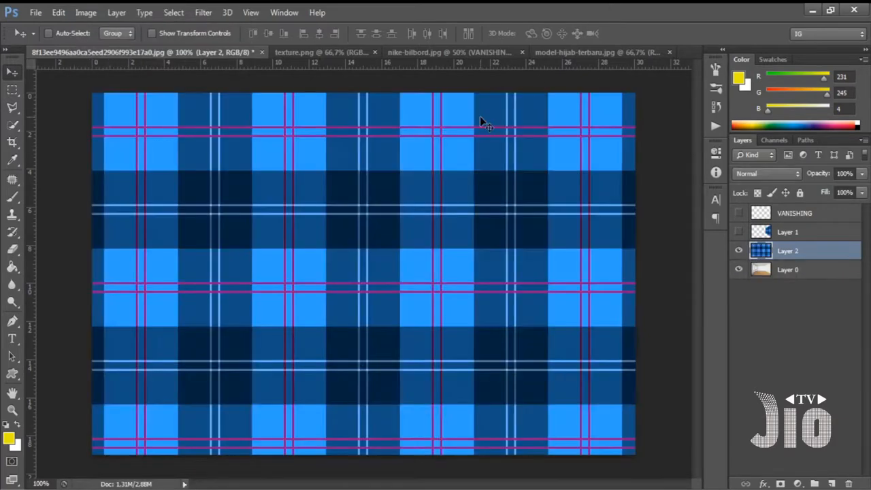
Scale the pasted plaid layer proportionally to about 48% and align it with the upper-right corner of the room image
key("ctrl+t")
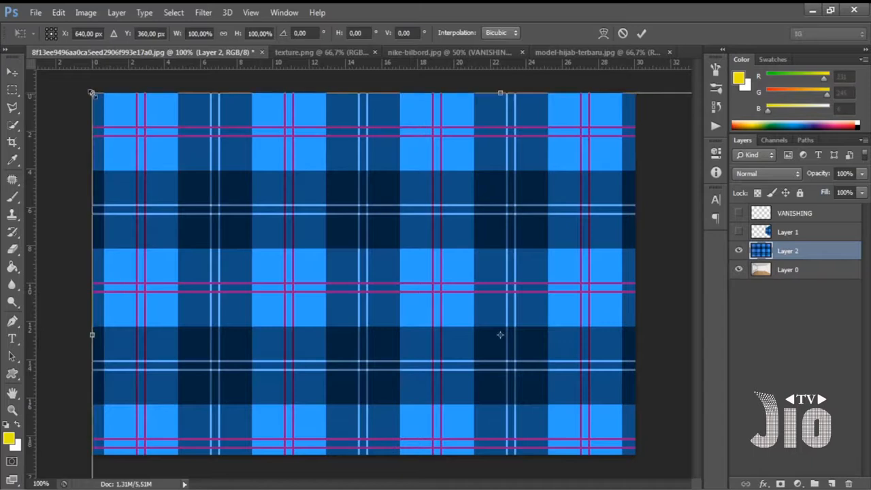
left_click_drag(94, 93, 435, 297)
left_click_drag(489, 361, 260, 166)
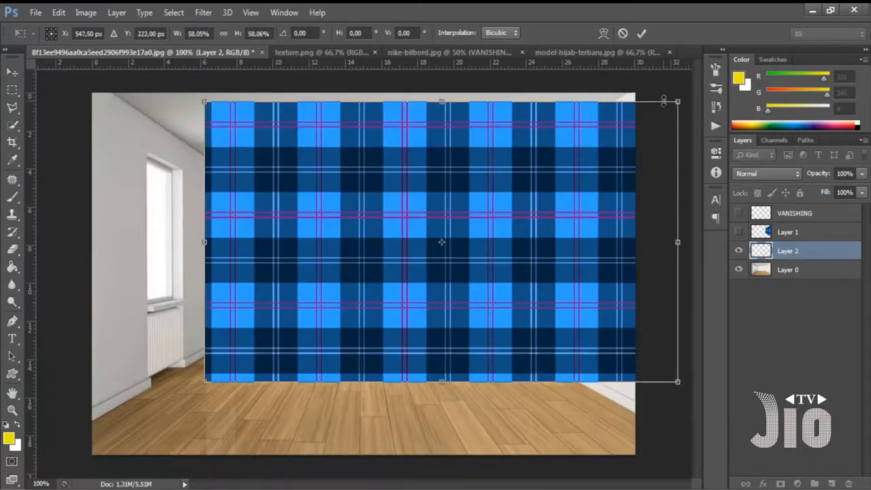
left_click_drag(678, 101, 600, 152)
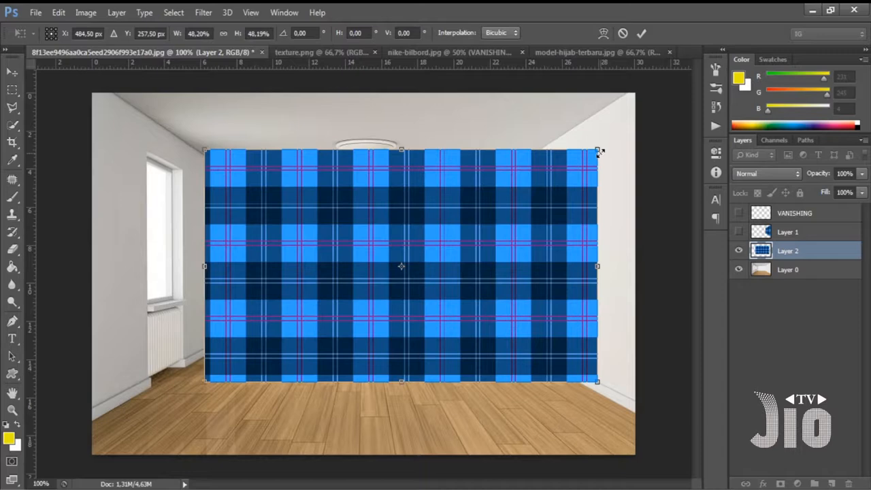
key("Return")
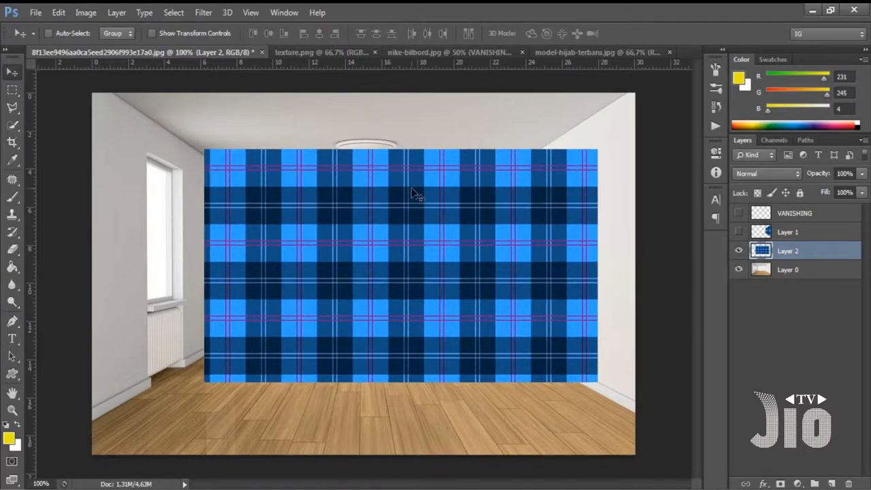
left_click_drag(495, 243, 621, 238)
left_click_drag(351, 246, 362, 208)
left_click(58, 12)
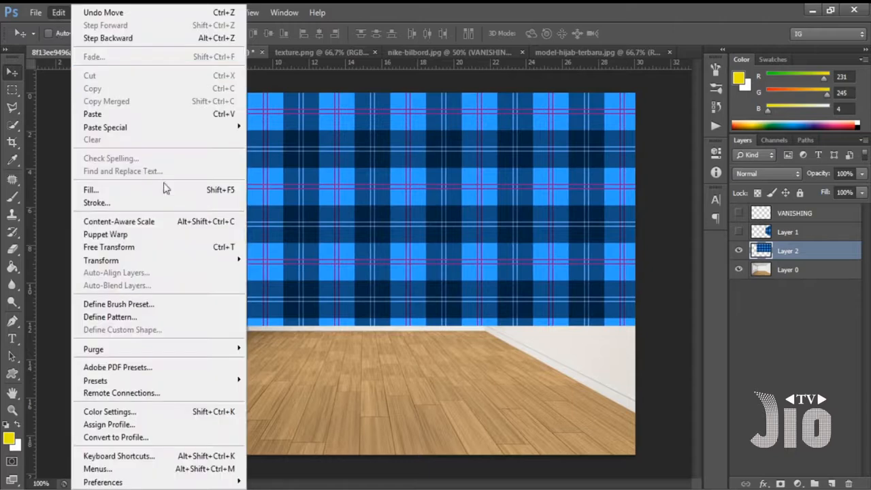
mouse_move(211, 260)
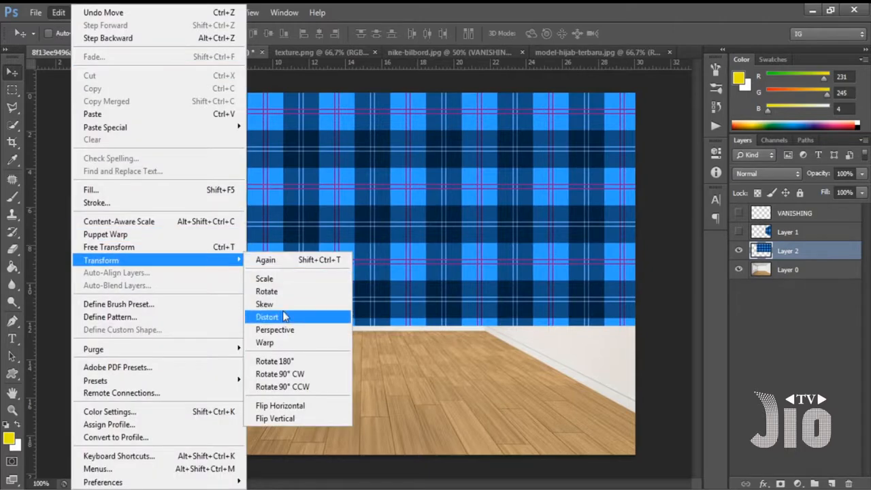
key("Return")
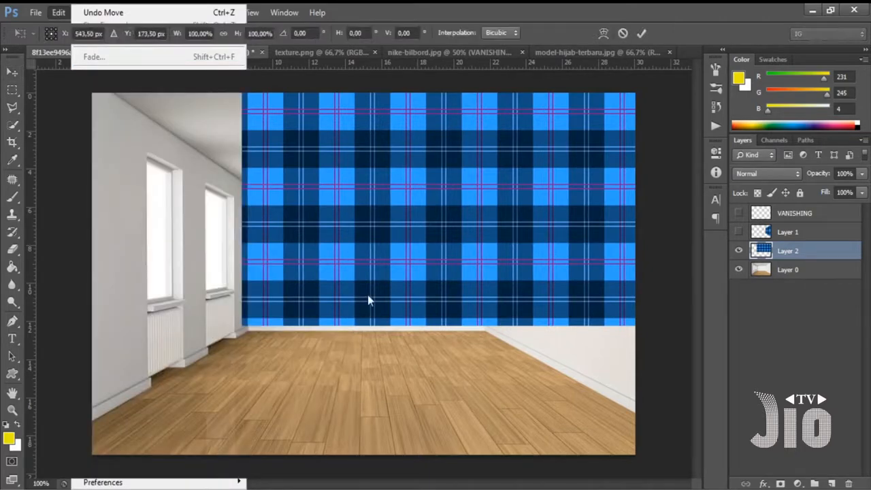
key("ctrl+minus")
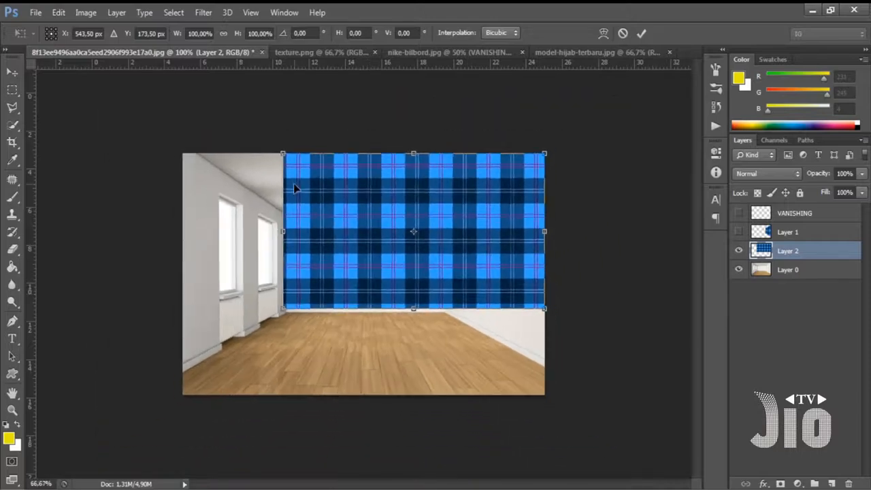
key("ctrl+plus")
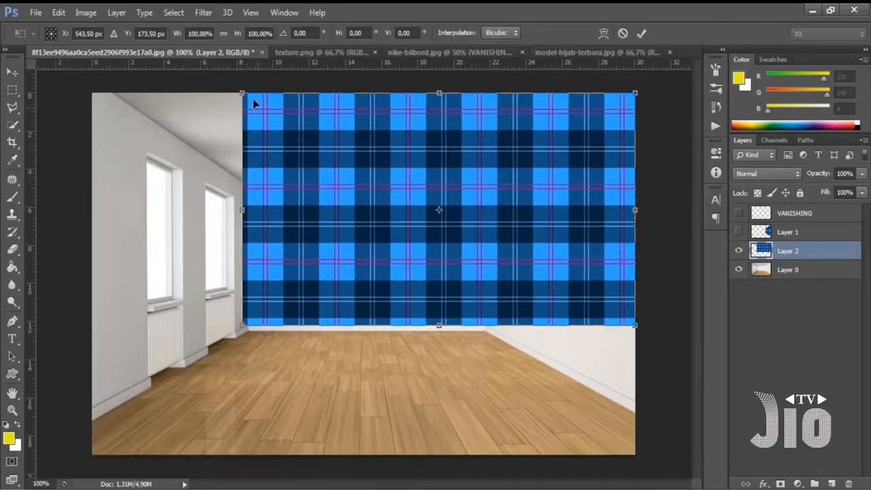
left_click_drag(242, 94, 407, 198)
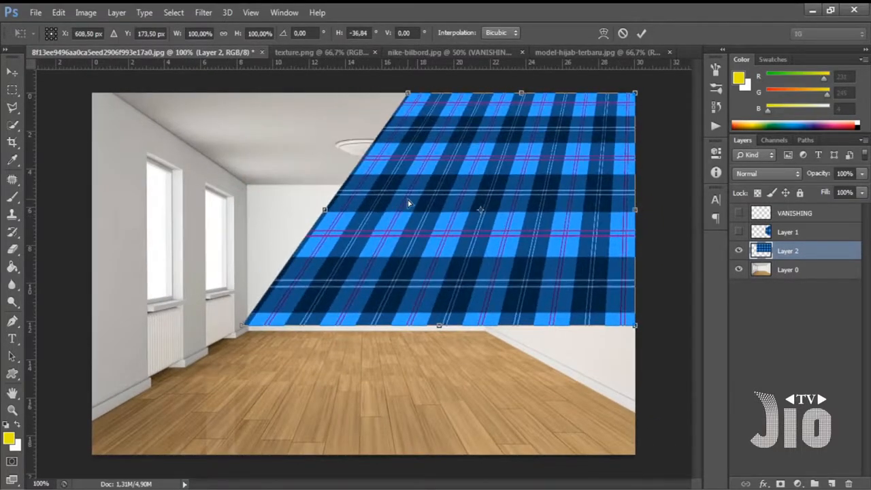
key("ctrl+z")
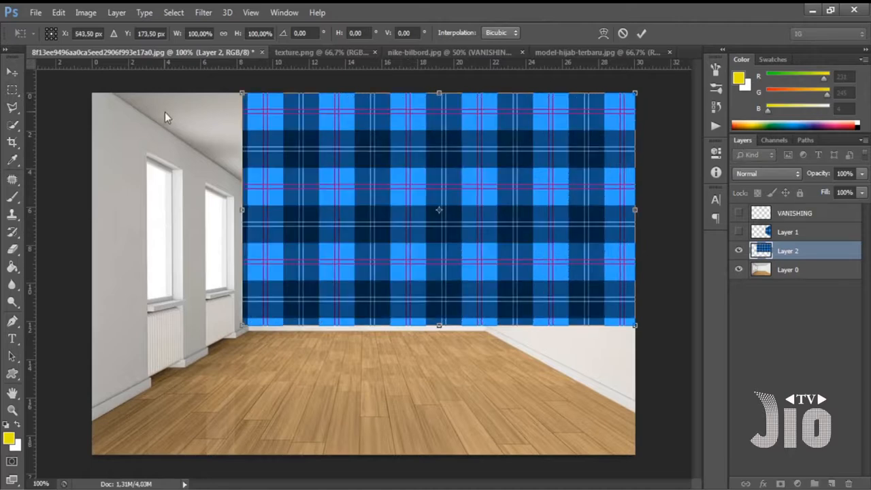
Distort the plaid on Layer 2 so its four corners match the right wall's corners, and apply the transformation
left_click(58, 12)
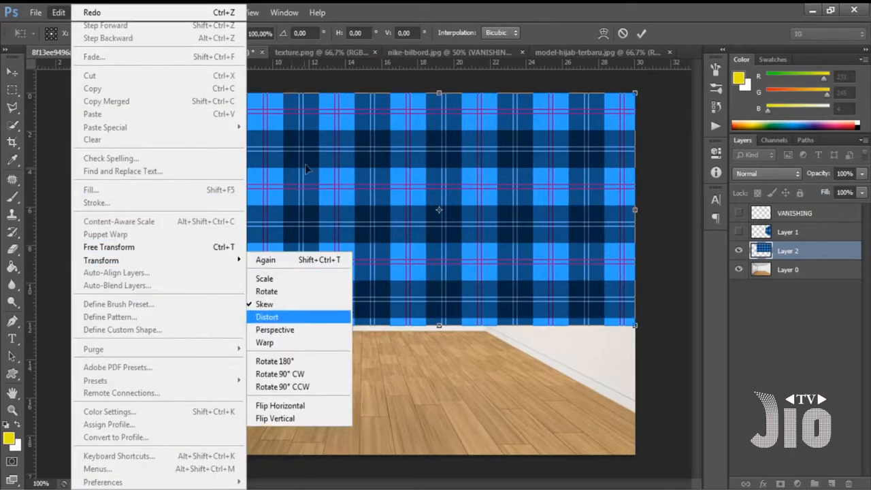
left_click(320, 315)
left_click_drag(242, 93, 465, 201)
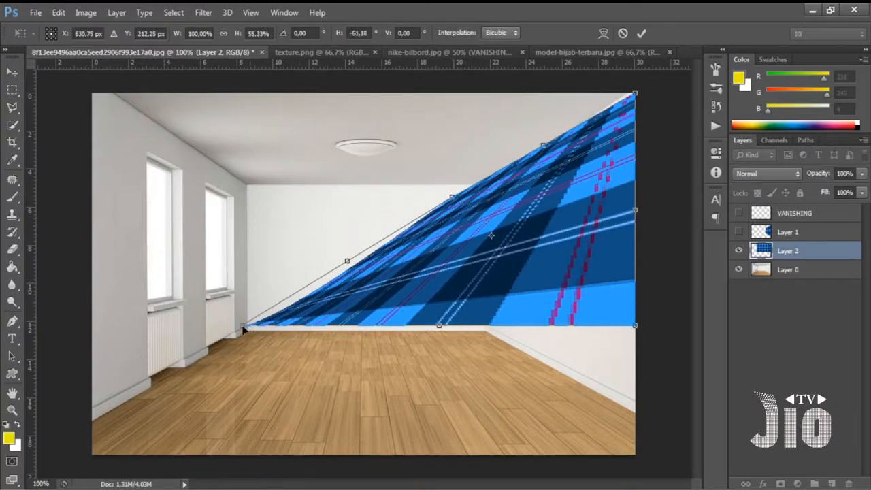
left_click_drag(243, 328, 486, 332)
left_click_drag(465, 197, 486, 185)
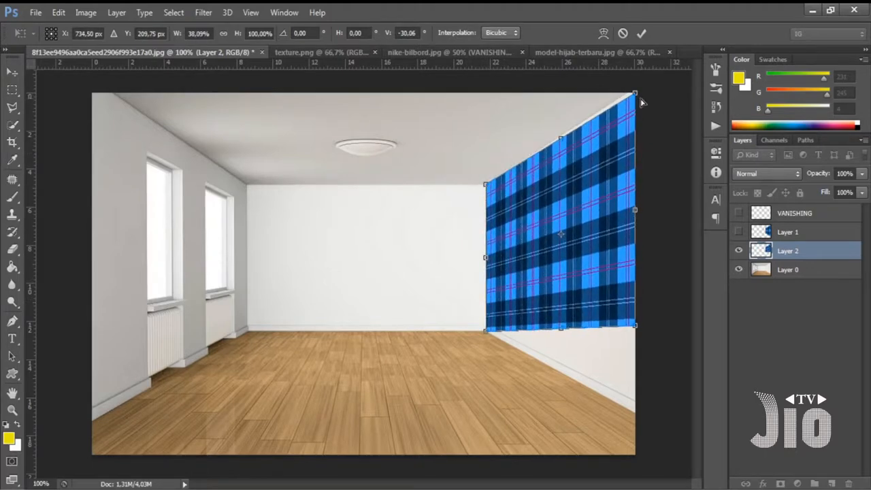
left_click_drag(636, 92, 635, 86)
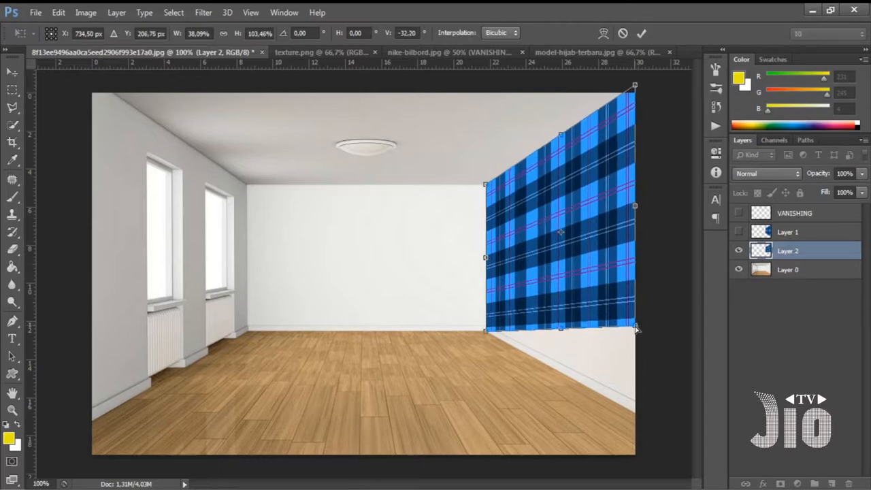
left_click_drag(635, 328, 637, 417)
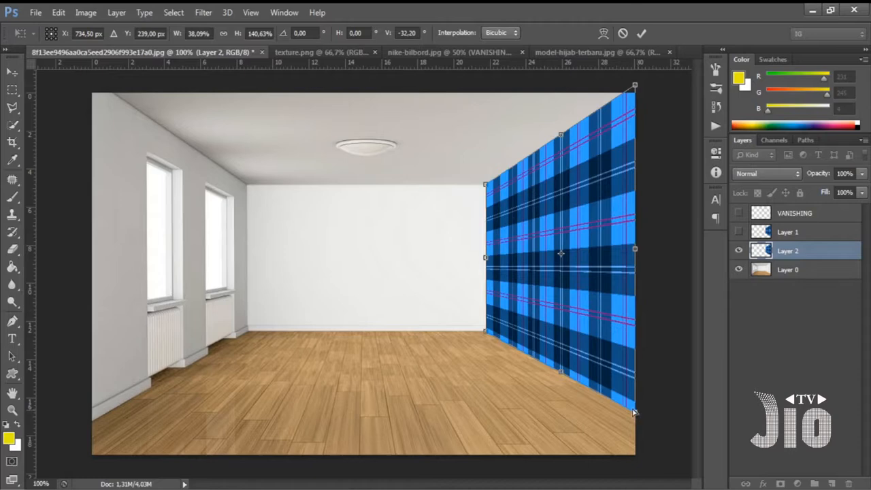
key("Return")
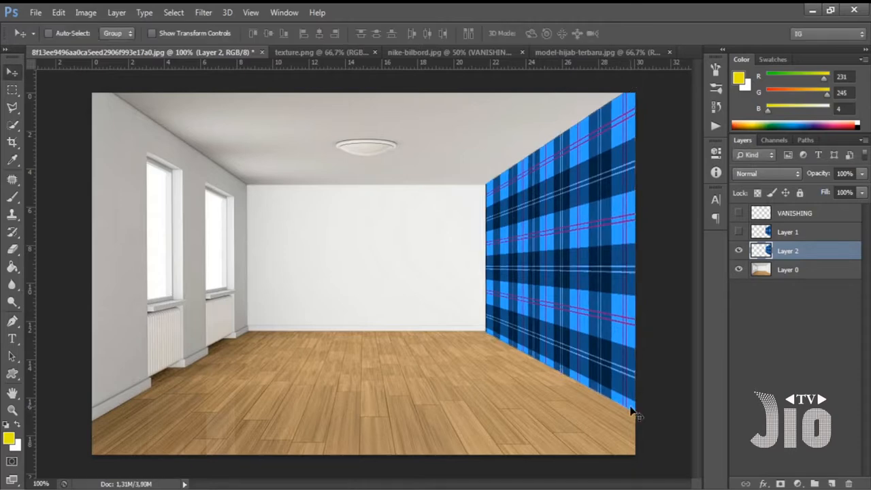